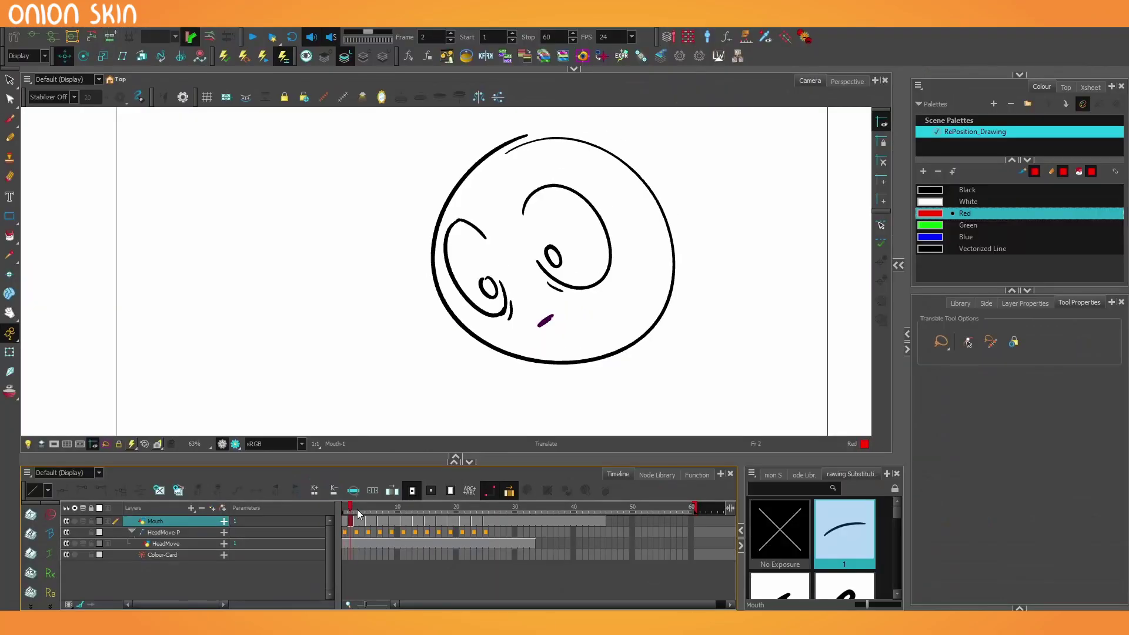
- Scrub through the finished head animation on the timeline
drag(357, 509, 465, 517)
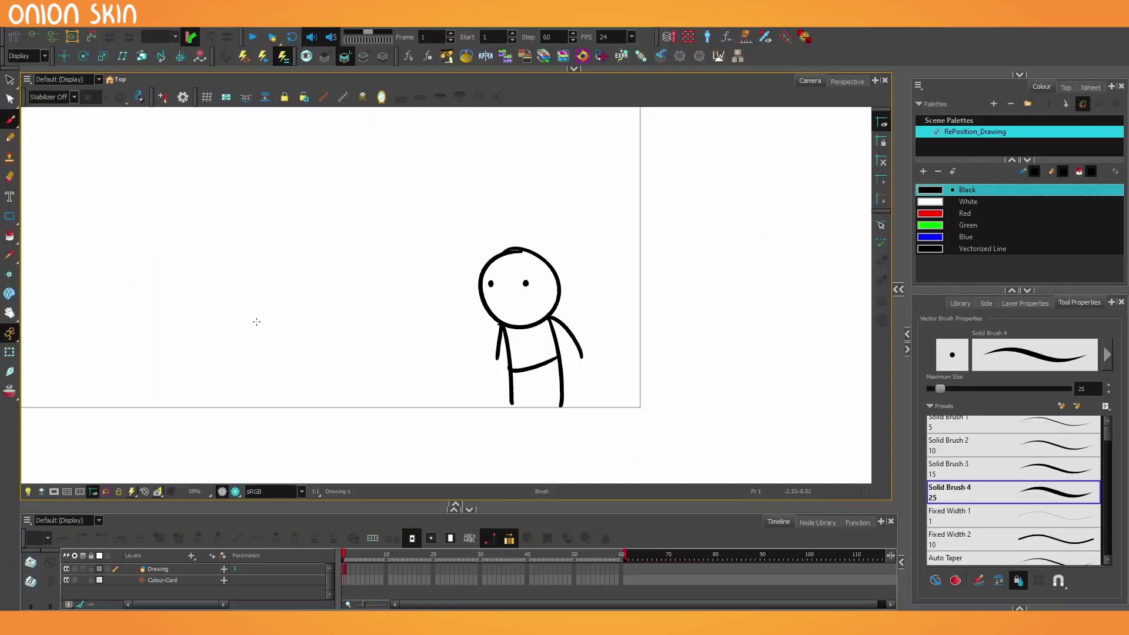
- Draw the character's crouching pose on frame 2 with a lowered head, bent torso, legs and arms
key(.)
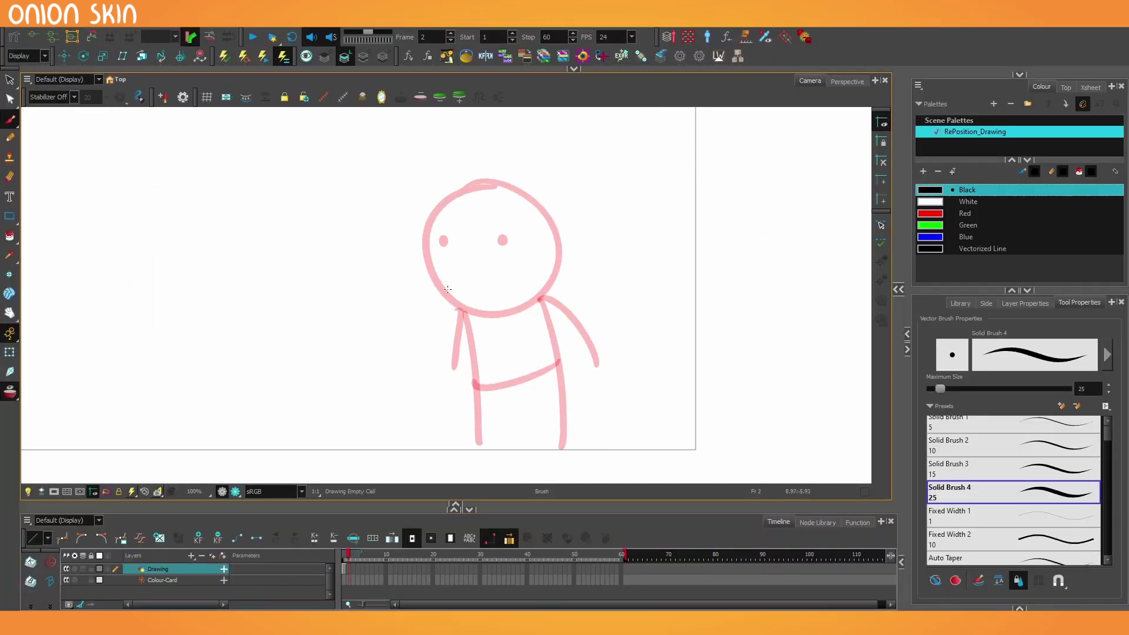
drag(425, 250, 423, 249)
mouse_move(446, 383)
mouse_down()
mouse_move(482, 442)
mouse_move(540, 382)
mouse_up()
drag(546, 388, 564, 438)
drag(500, 304, 570, 321)
drag(498, 333, 550, 390)
drag(390, 354, 372, 394)
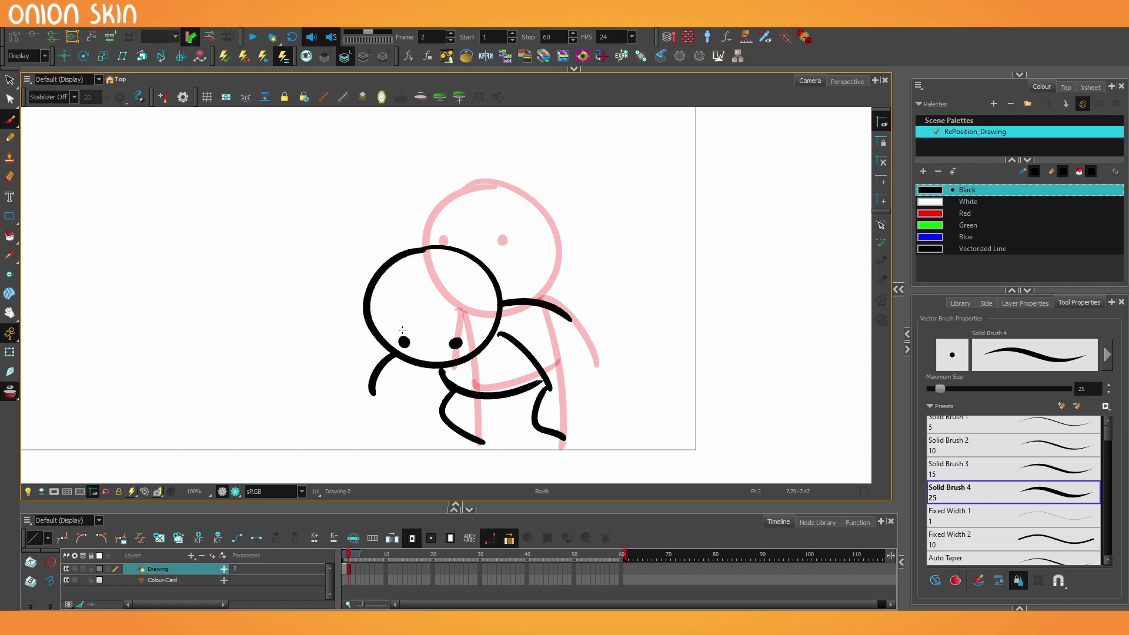
- Draw a deeper squashed crouch on frame 3 with bent legs, lowered head, narrowed eyes and raised arms
key(.)
drag(539, 401, 568, 442)
drag(457, 399, 478, 447)
drag(465, 420, 540, 402)
drag(447, 288, 446, 286)
drag(421, 381, 441, 385)
drag(511, 307, 571, 326)
drag(385, 318, 353, 329)
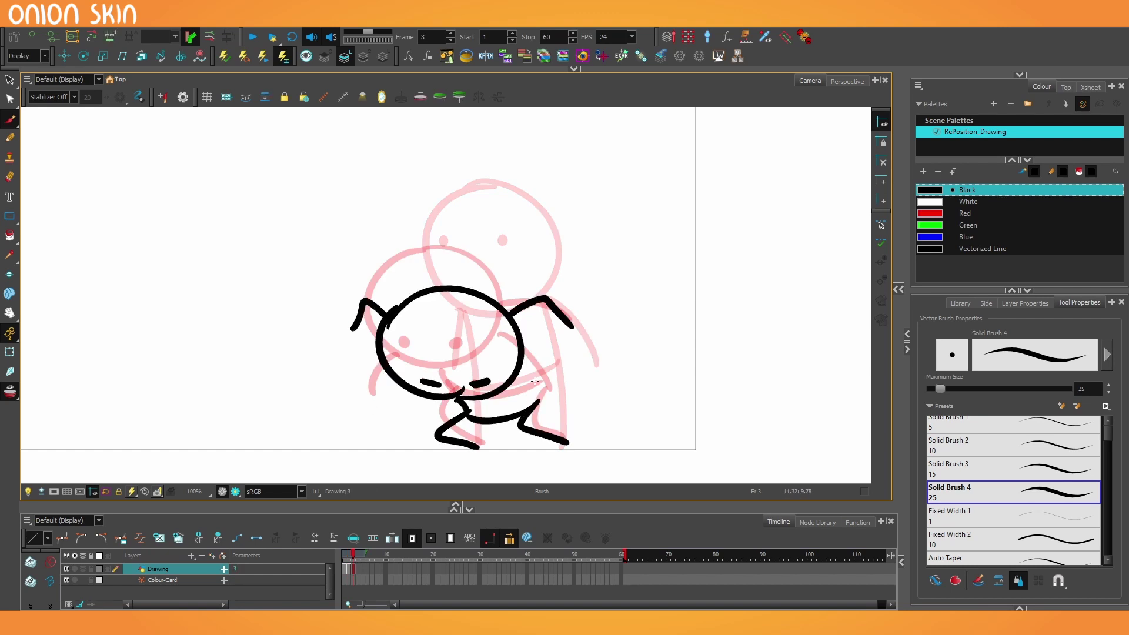
drag(521, 371, 539, 404)
- Draw long diagonal body and leg lines with a waistline for the stretched take-off pose on frame 4
key(.)
key(1)
key(1)
drag(492, 288, 599, 457)
key(ctrl+z)
drag(580, 342, 651, 456)
drag(566, 383, 599, 370)
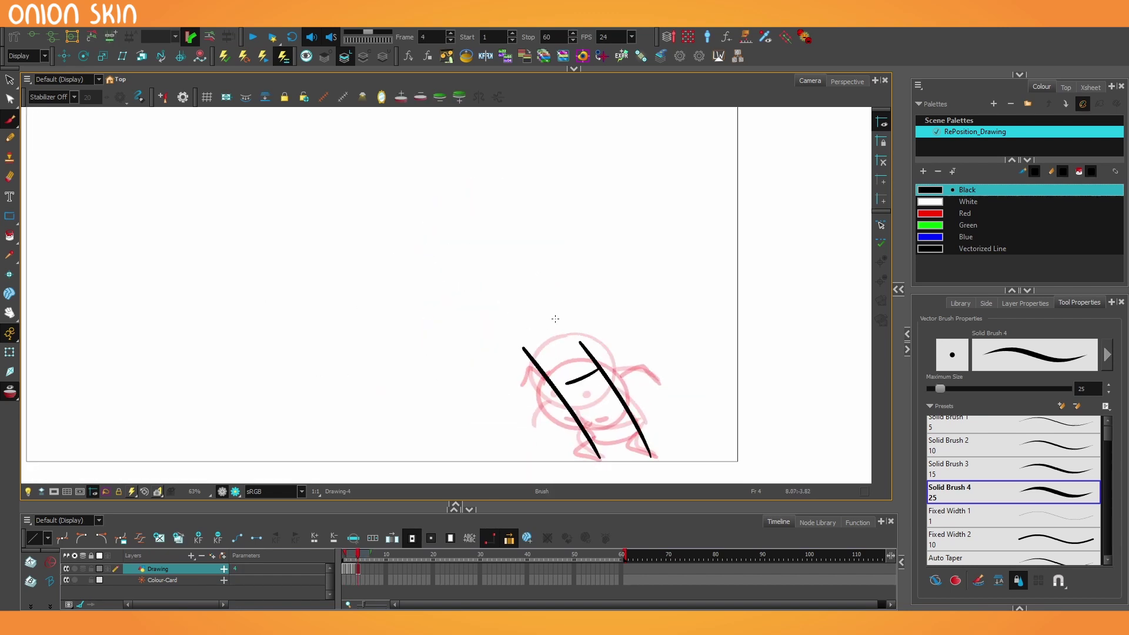
- Complete the take-off pose on frame 4 with arms, a stretched oval head and elongated eyes
mouse_move(555, 318)
mouse_down()
mouse_move(528, 323)
mouse_move(523, 380)
mouse_move(550, 404)
mouse_move(620, 382)
mouse_up()
key(ctrl+z)
key(ctrl+z)
key(ctrl+z)
key(ctrl+z)
key(ctrl+z)
drag(534, 269, 526, 344)
key(ctrl+z)
drag(494, 252, 525, 348)
mouse_move(489, 249)
mouse_down()
mouse_move(538, 357)
mouse_move(511, 308)
mouse_up()
drag(513, 279, 541, 322)
- Draw the rising pose on frame 5 with a tilted head, eyes, slanted torso, legs and trailing arms
key(.)
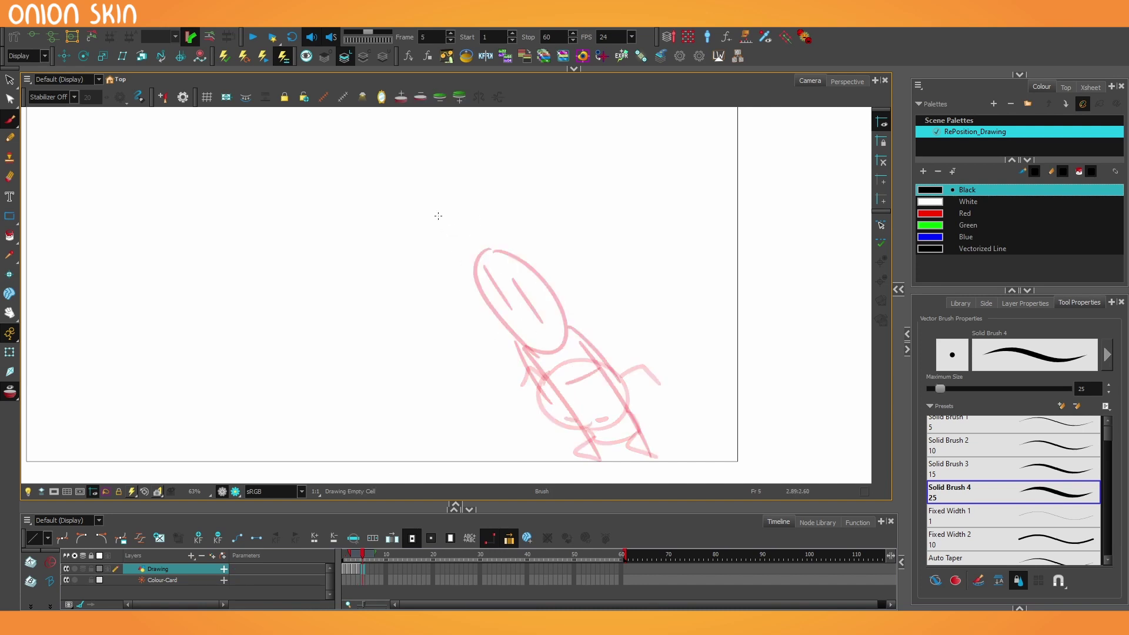
drag(449, 201, 424, 227)
key(ctrl+z)
drag(449, 200, 448, 195)
drag(463, 280, 526, 351)
drag(500, 257, 578, 351)
drag(451, 277, 477, 321)
click(427, 233)
- Rough in the head circles along the jump's arc on frames 6 to 10
key(.)
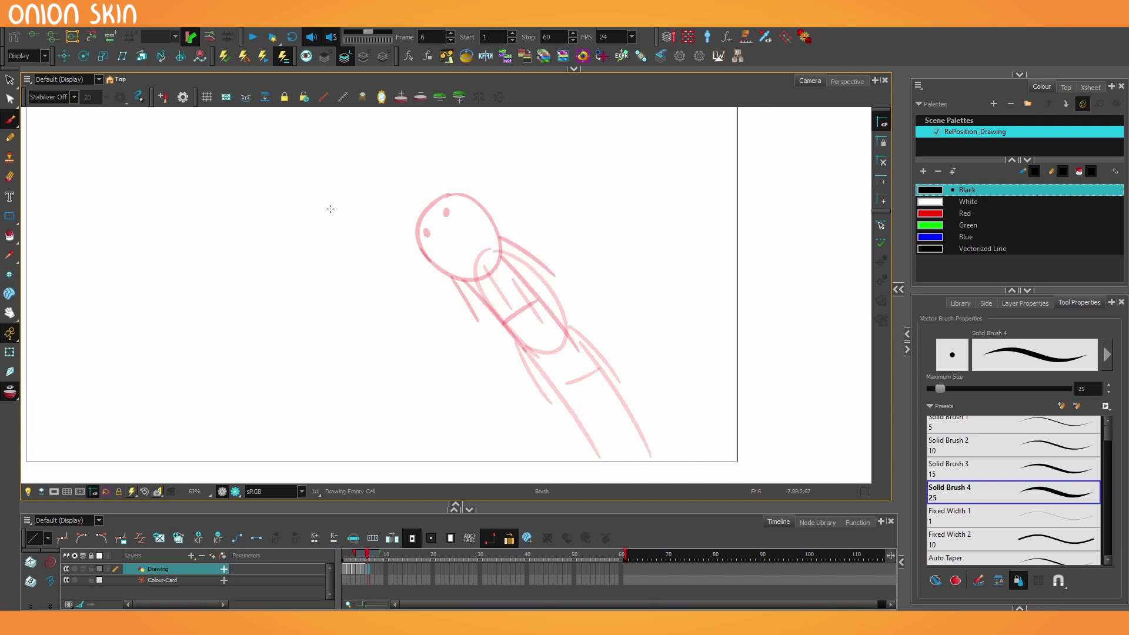
mouse_move(370, 160)
mouse_down()
mouse_move(343, 174)
mouse_move(382, 167)
mouse_move(324, 212)
mouse_move(356, 164)
mouse_up()
key(ctrl+z)
key(.)
key(.)
drag(288, 193, 301, 177)
key(.)
drag(263, 205, 320, 206)
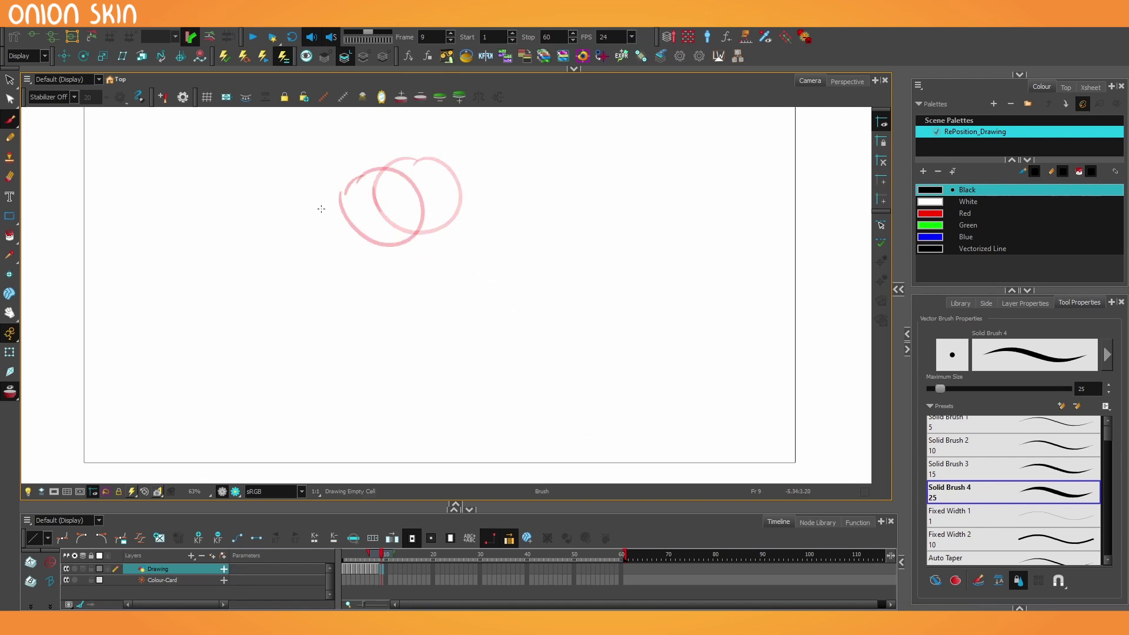
key(.)
- Complete the mid-air poses on frames 6 and 7 with eyes, torsos, arms and legs
click(475, 211)
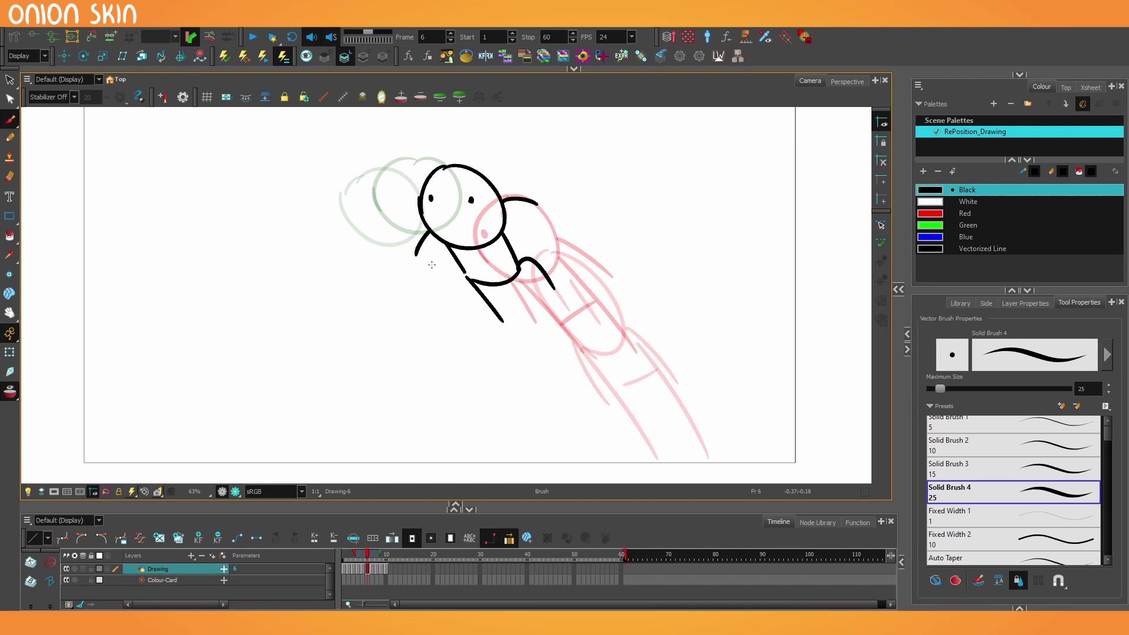
key(.)
click(432, 196)
click(391, 186)
drag(431, 234, 415, 259)
drag(378, 212, 370, 243)
mouse_move(370, 248)
mouse_down()
mouse_move(426, 266)
mouse_move(342, 216)
mouse_up()
- Complete the descending poses on frames 8 and 9 with eyes, torsos, bent legs and raised arms
key(.)
click(391, 224)
mouse_move(332, 233)
mouse_down()
mouse_move(308, 242)
mouse_move(290, 291)
mouse_up()
key(.)
key(ctrl+z)
key(ctrl+z)
drag(290, 290, 325, 311)
drag(289, 291, 260, 317)
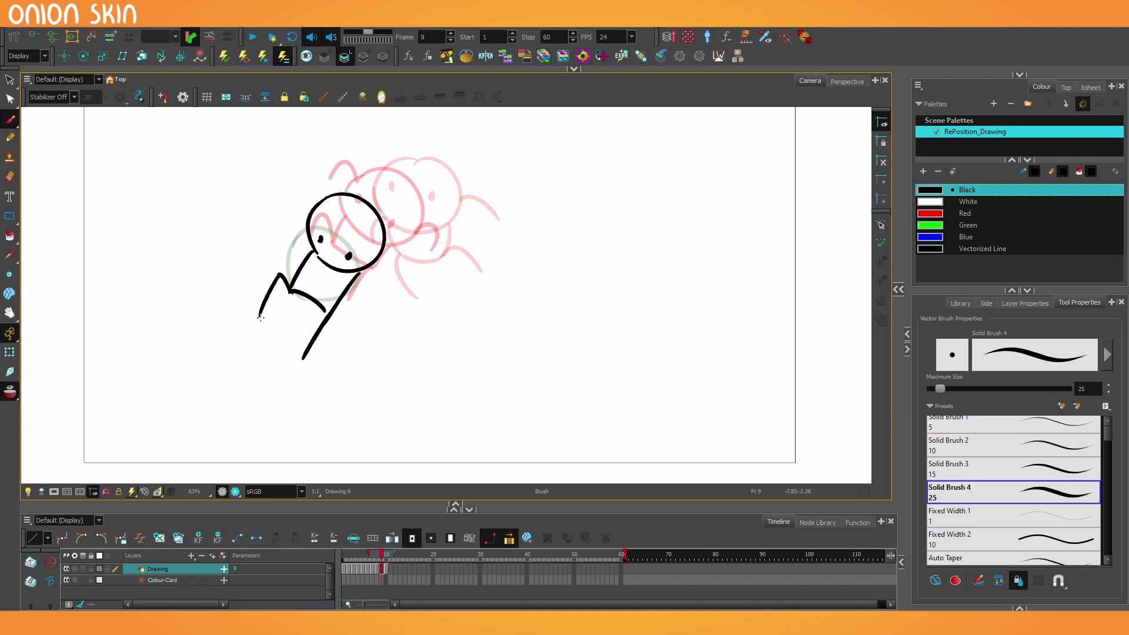
drag(319, 206, 313, 174)
- Draw the body and legs reaching towards the ground for the falling pose on frame 10
key(.)
key(.)
key(.)
drag(332, 308, 259, 448)
drag(288, 294, 222, 393)
key(ctrl+z)
- Draw the stretched landing pose on frame 11 with an oval head, elongated eyes, legs and raised arms
key(.)
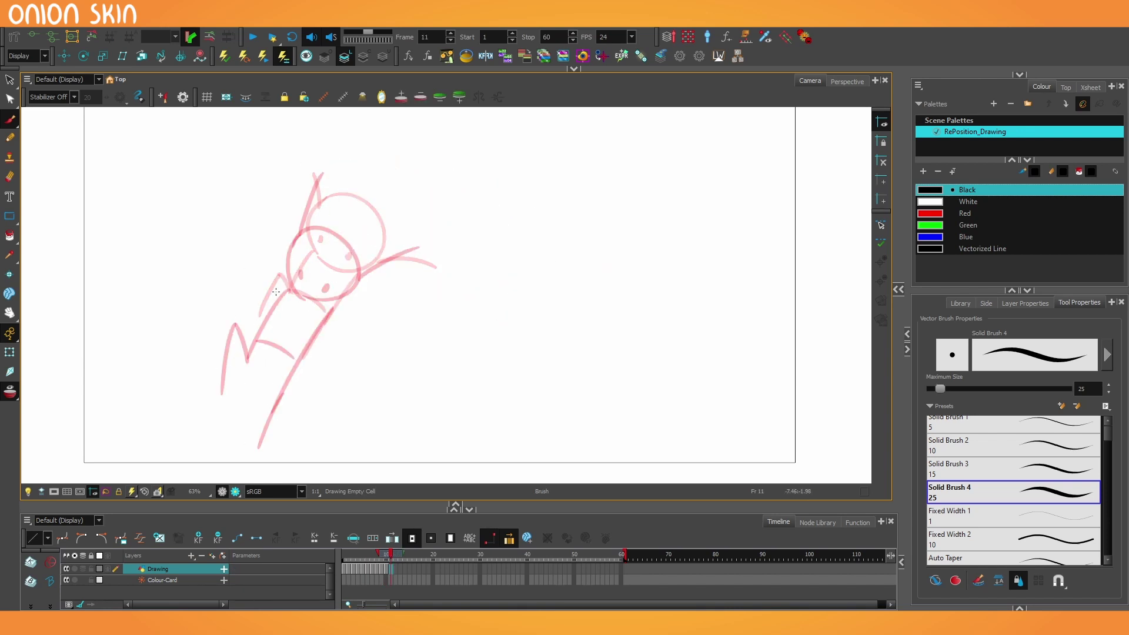
drag(268, 285, 259, 292)
drag(278, 388, 261, 441)
drag(266, 307, 250, 355)
mouse_move(292, 316)
mouse_down()
mouse_move(270, 361)
mouse_move(358, 265)
mouse_up()
drag(246, 306, 279, 243)
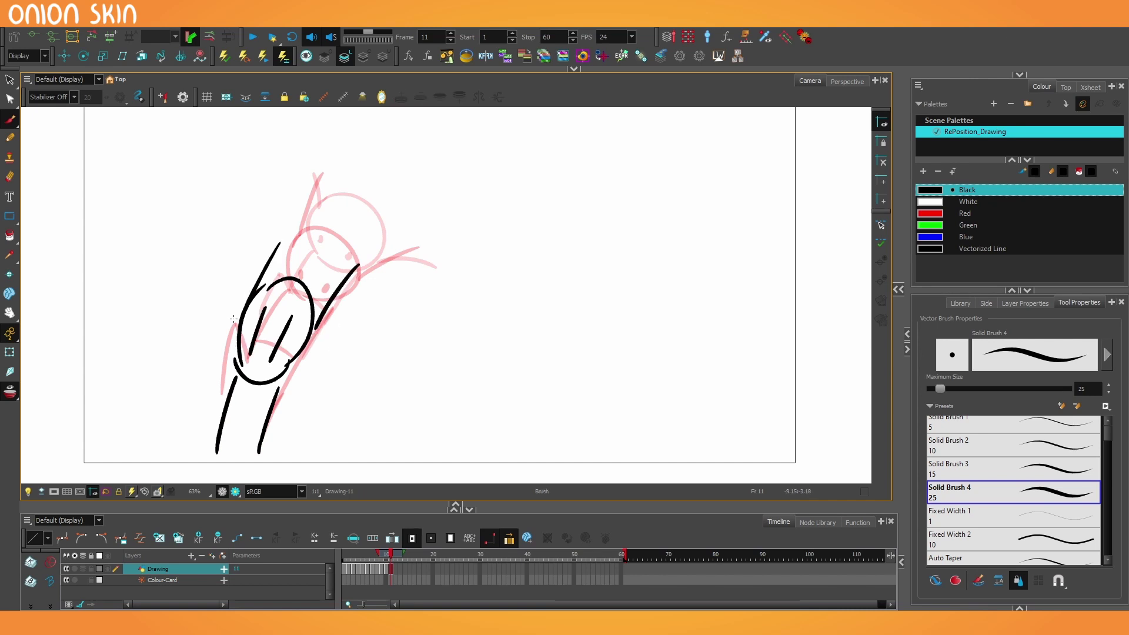
- Draw the squashed landing pose on frame 12 with a wide, low head above short bent legs
key(.)
mouse_move(232, 392)
mouse_down()
mouse_move(274, 401)
mouse_move(222, 451)
mouse_move(220, 440)
mouse_up()
key(ctrl+z)
key(alt+b)
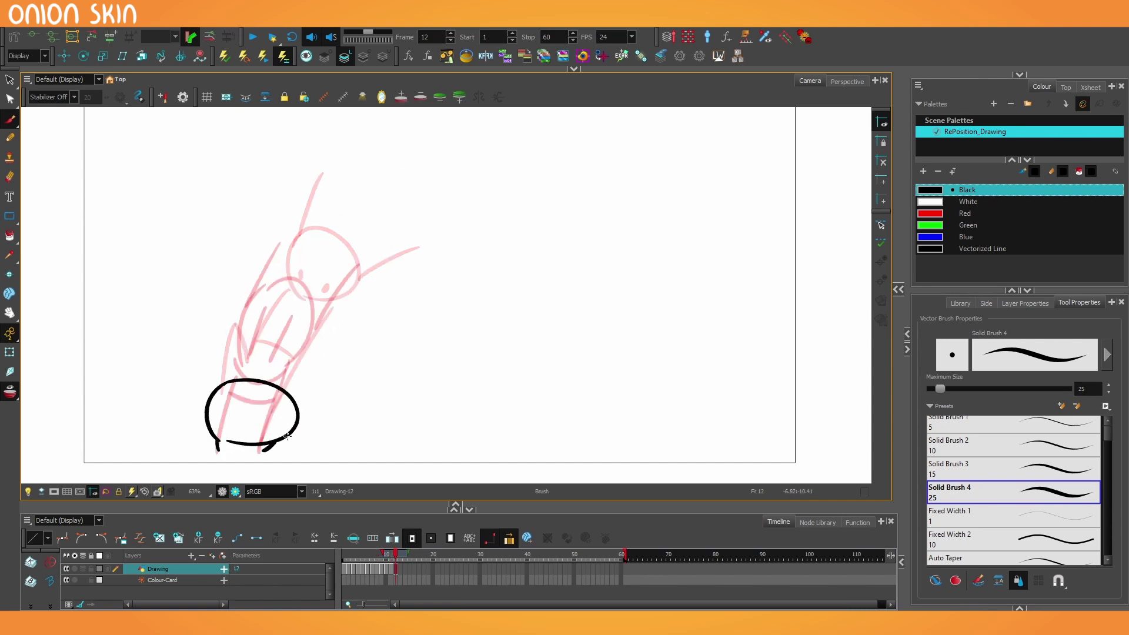
- Draw the recovery pose on frame 13 with a raised head, torso, waistline, bent legs and a raised arm
key(.)
drag(239, 392, 276, 398)
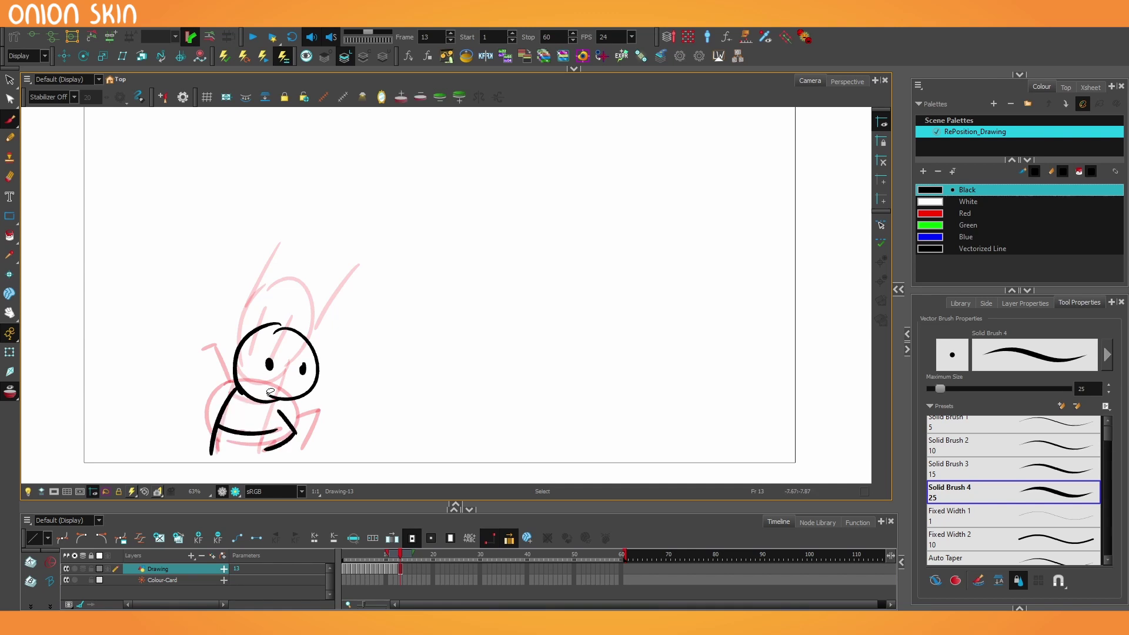
key(ctrl+z)
drag(218, 430, 272, 413)
drag(275, 402, 274, 411)
drag(233, 357, 226, 337)
key(ctrl+z)
key(ctrl+z)
drag(272, 412, 257, 447)
drag(240, 346, 216, 321)
- Draw the head and an eye of the next recovery pose beyond frame 13
key(.)
key(.)
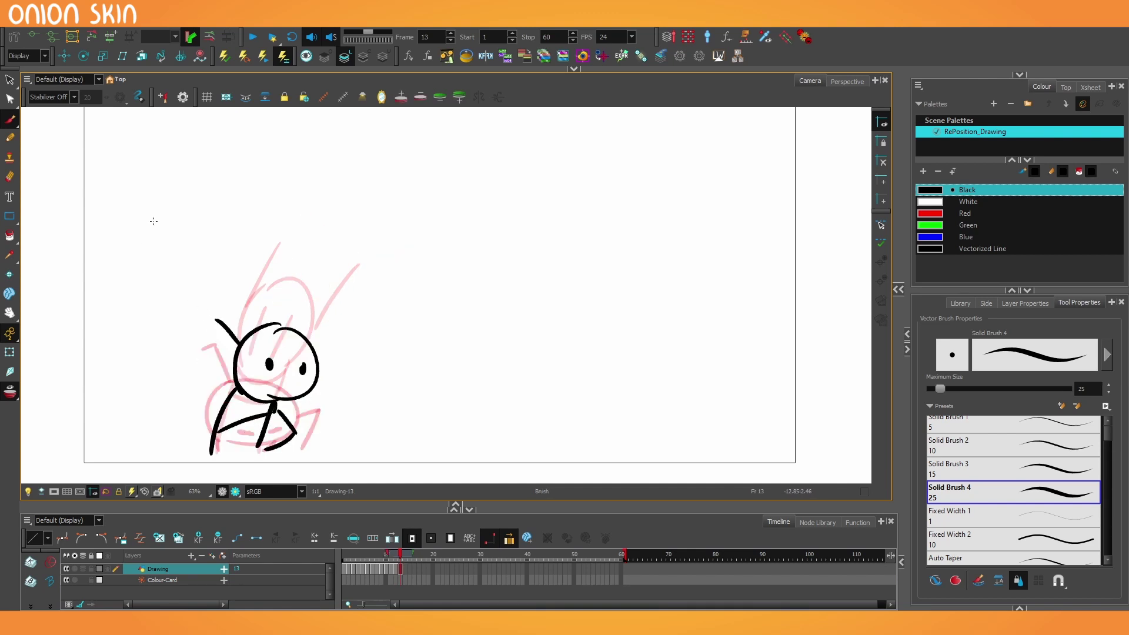
key(2)
key(2)
drag(322, 241, 327, 341)
drag(321, 241, 327, 343)
drag(341, 303, 348, 301)
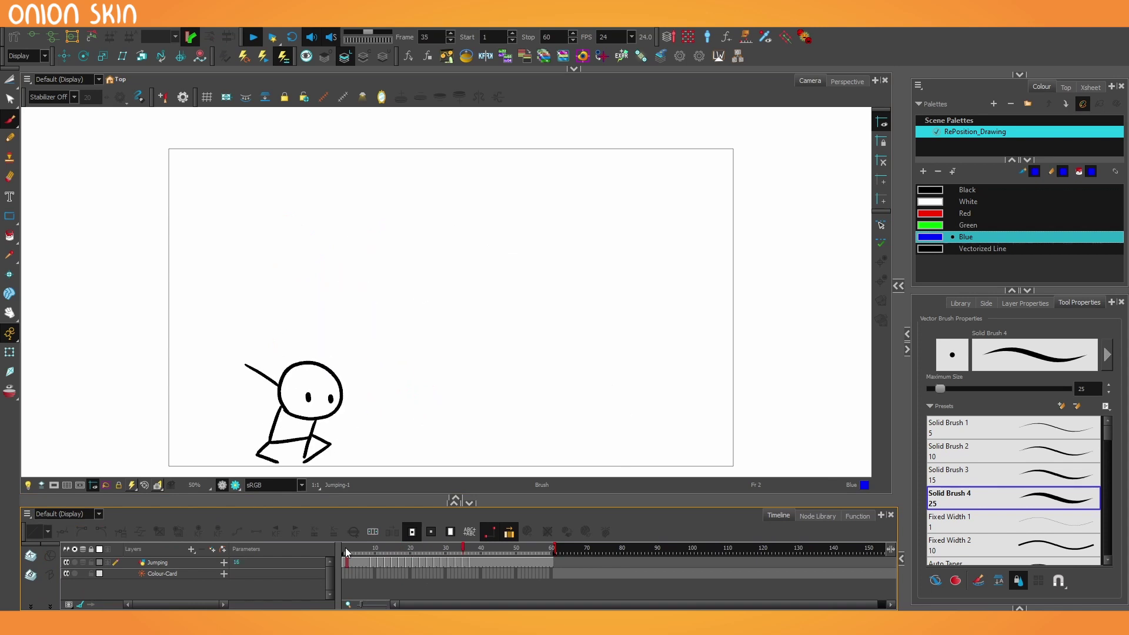
- Play back the jumping animation and go to frame 47
key(Return)
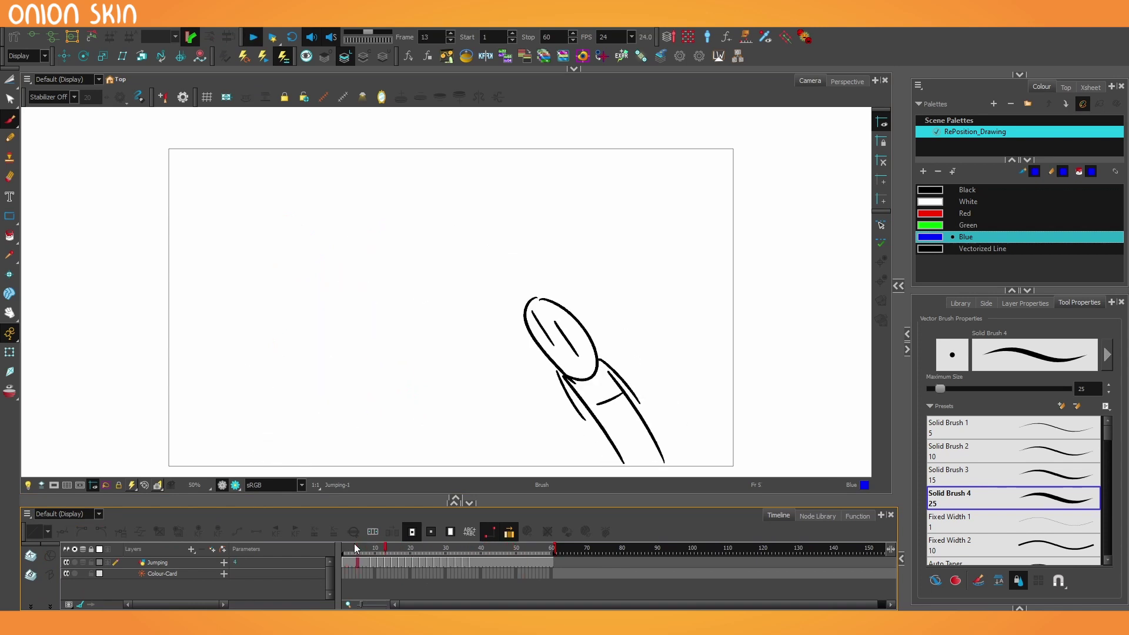
click(506, 563)
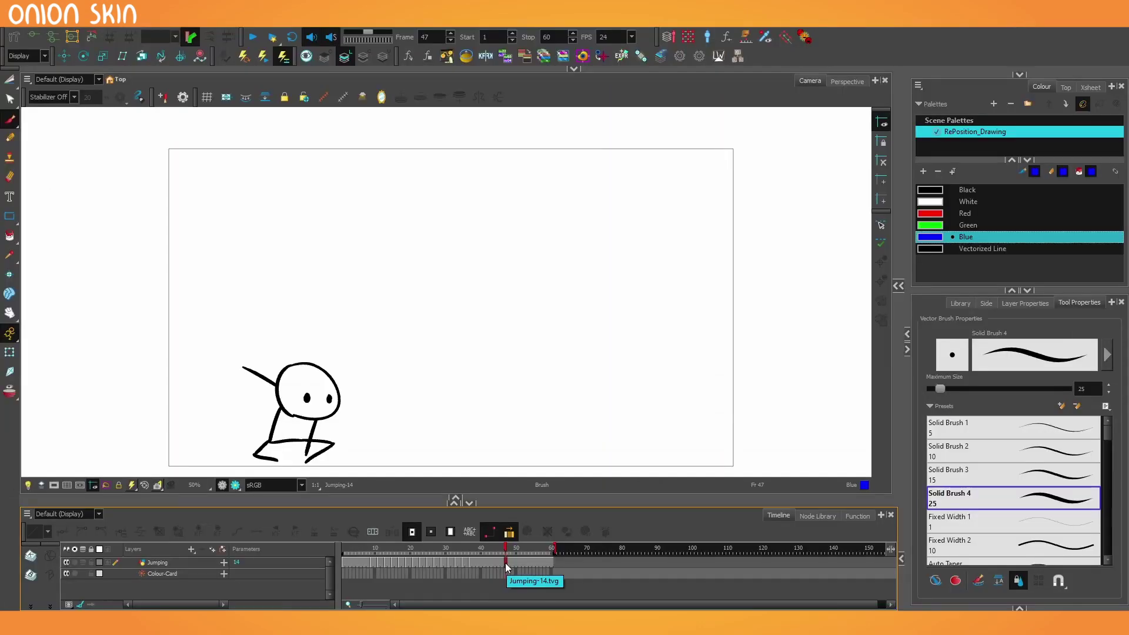
- Show the Drawing view beside the Camera view and scrub through the jumping frames
drag(881, 324, 498, 339)
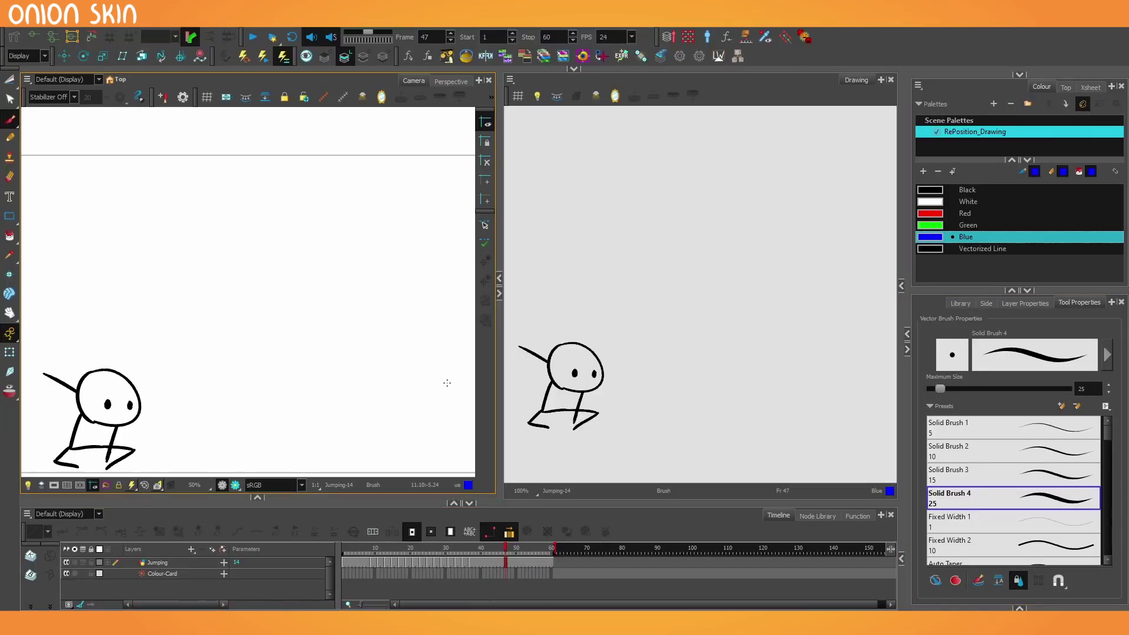
drag(347, 552, 486, 553)
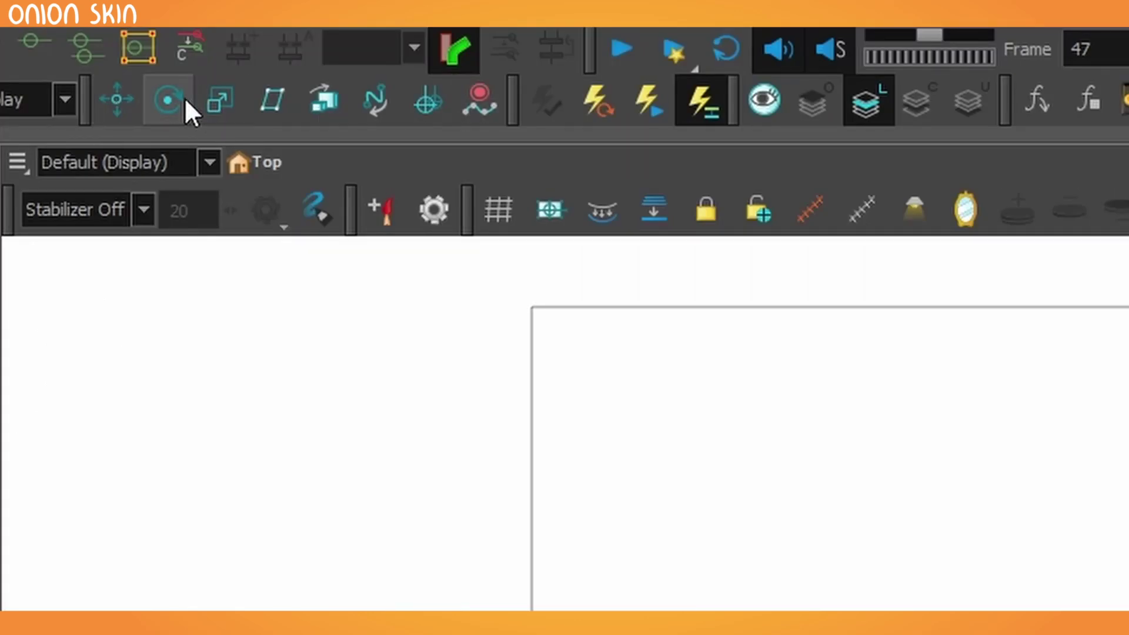
- Try the Rotate transformation tool on the jumping drawing
click(184, 99)
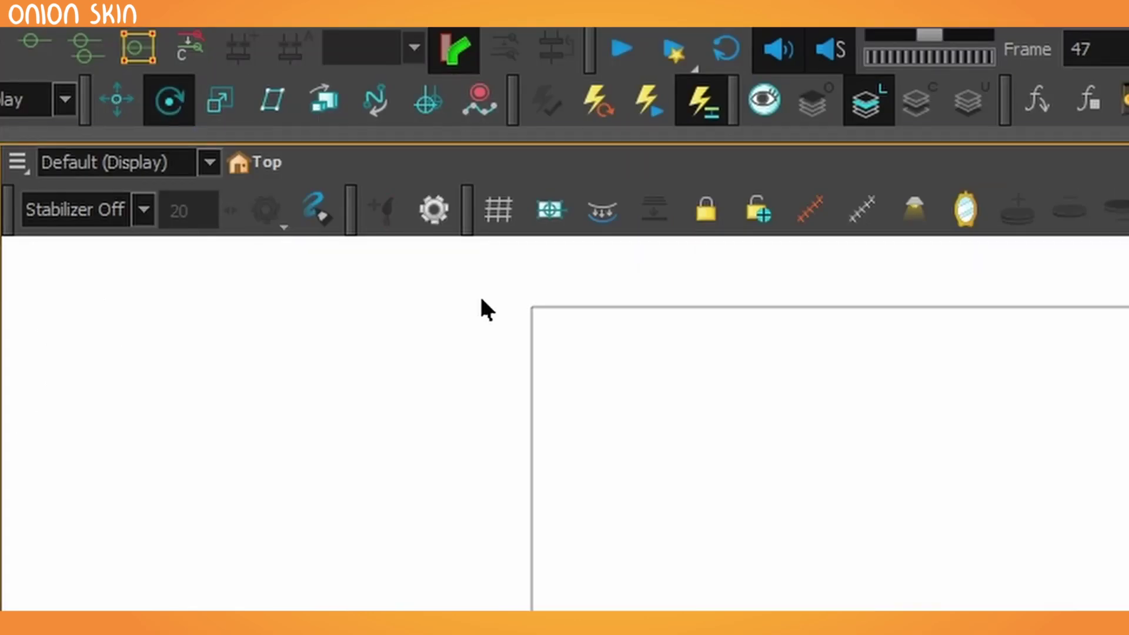
click(386, 520)
click(468, 484)
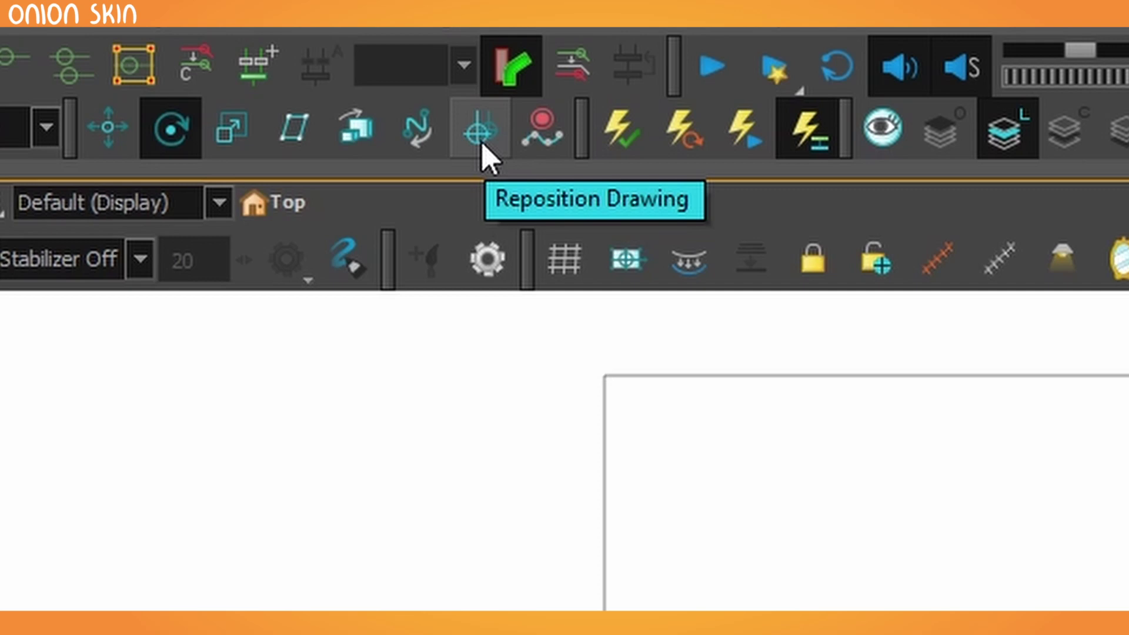
- Use Reposition Drawing to place the dashed marker between the standing character's feet on frame 1 and match the peg position to it
click(480, 120)
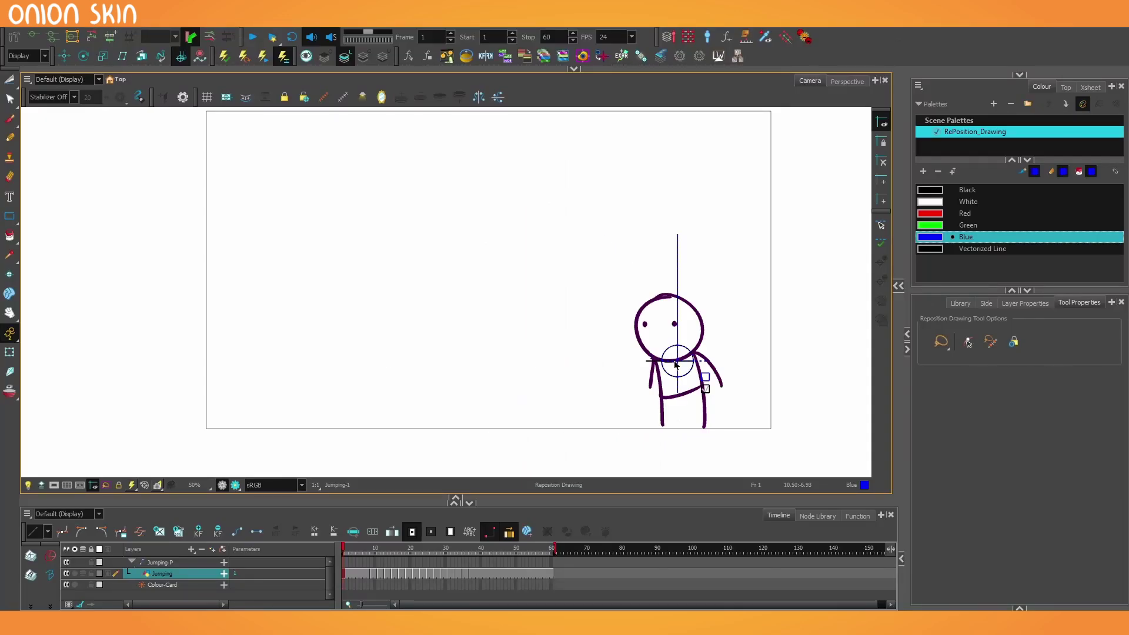
drag(583, 361, 581, 361)
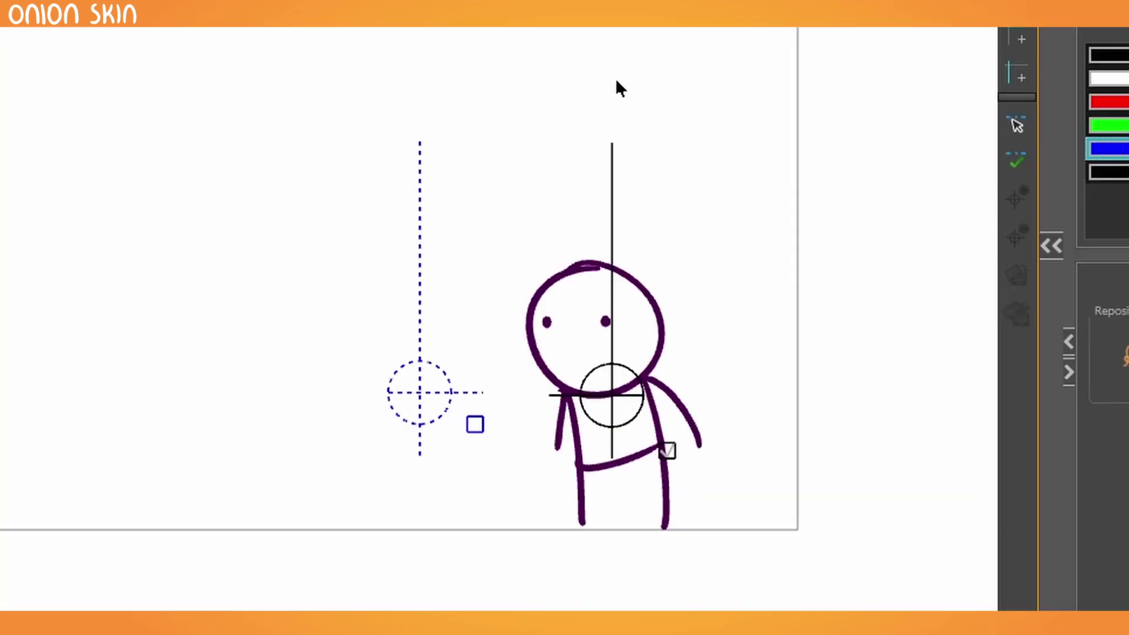
drag(421, 394, 624, 521)
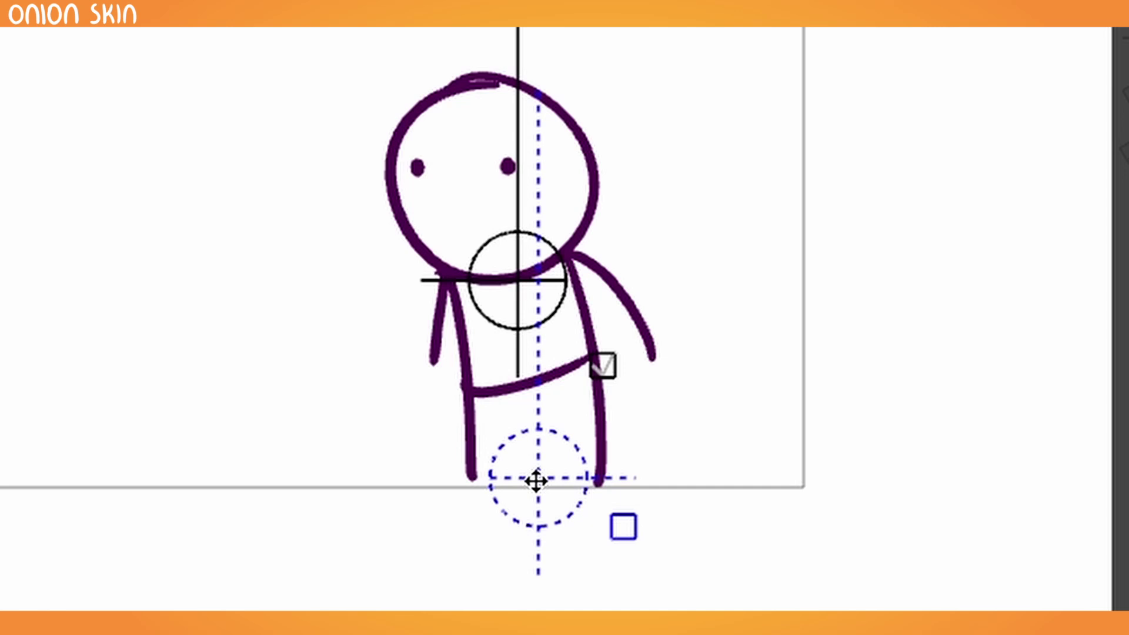
drag(536, 476, 536, 474)
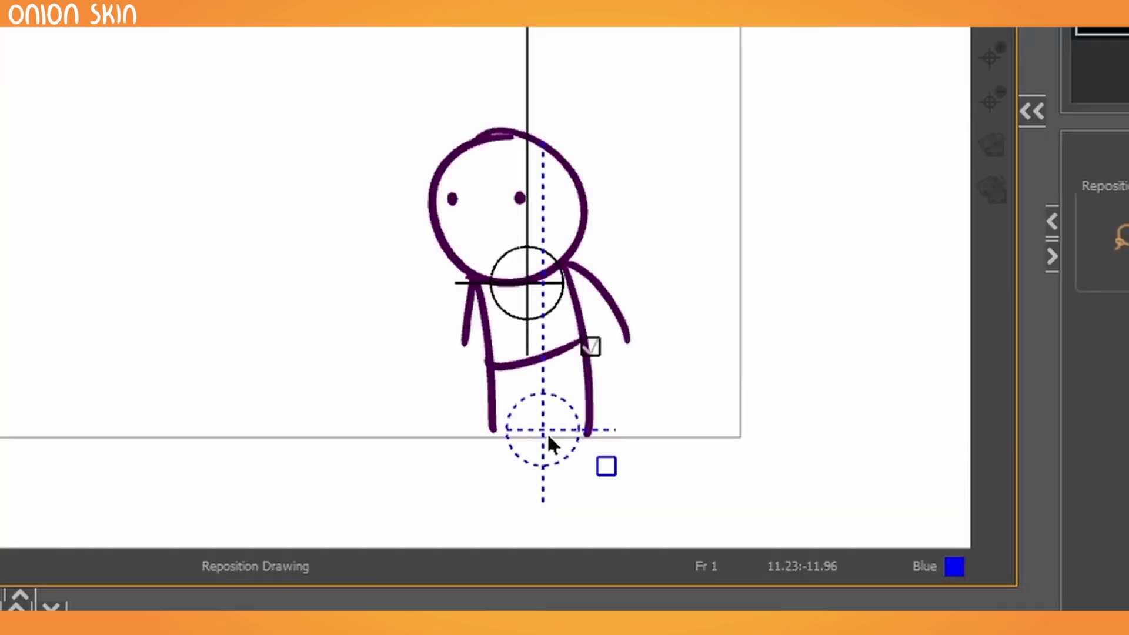
click(606, 465)
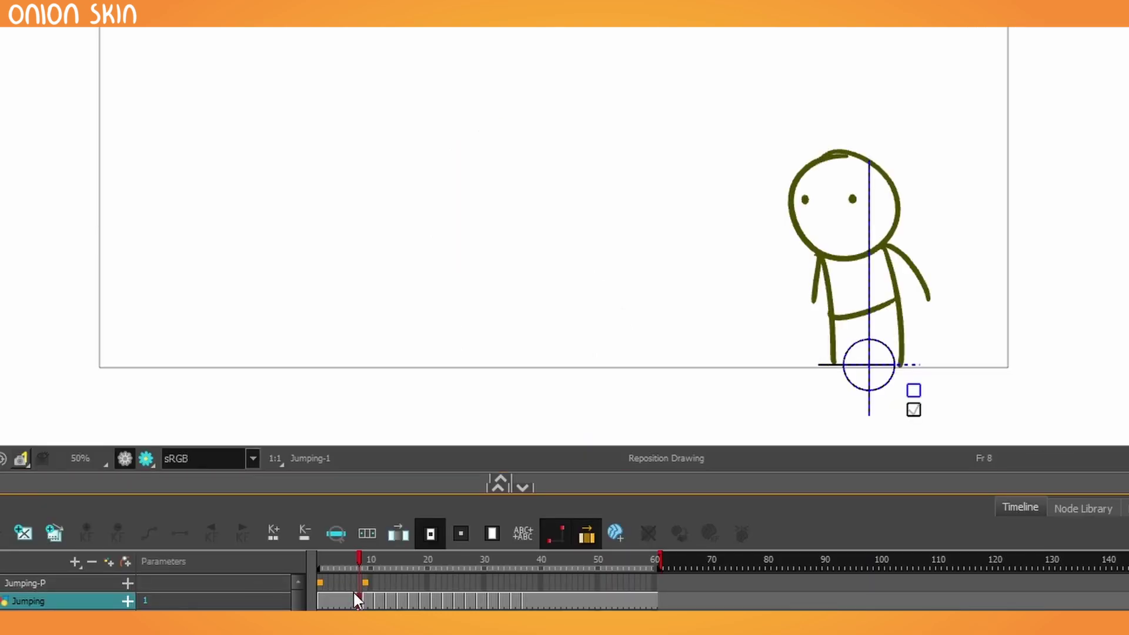
- Place the dashed marker between the feet of the crouching drawings on frames 9 and 11 and match the peg position on each
click(364, 600)
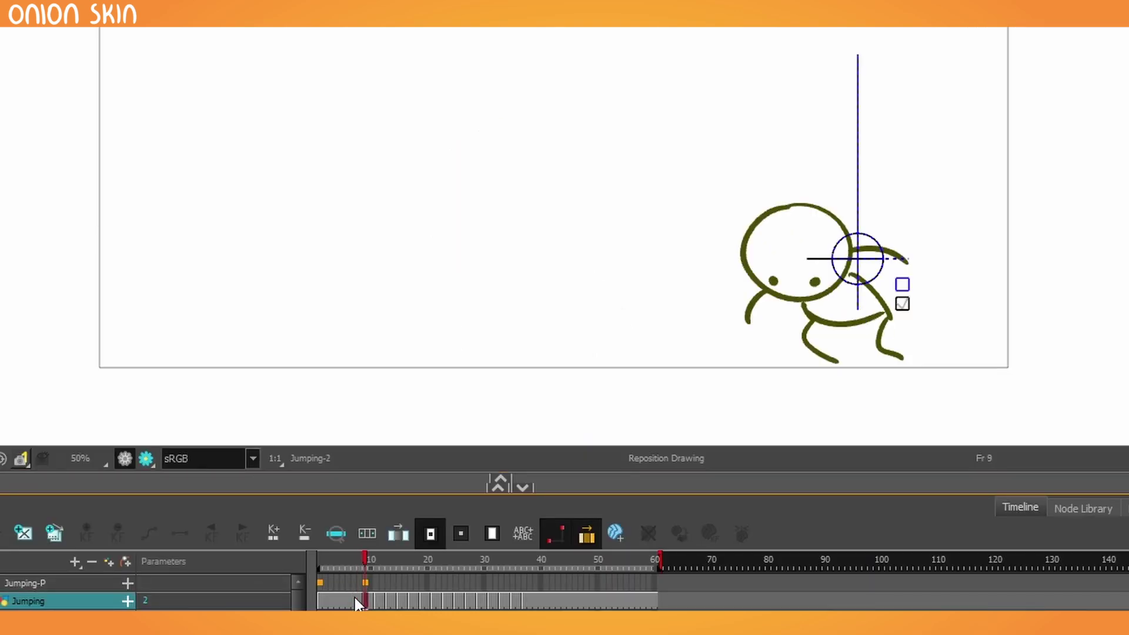
click(432, 530)
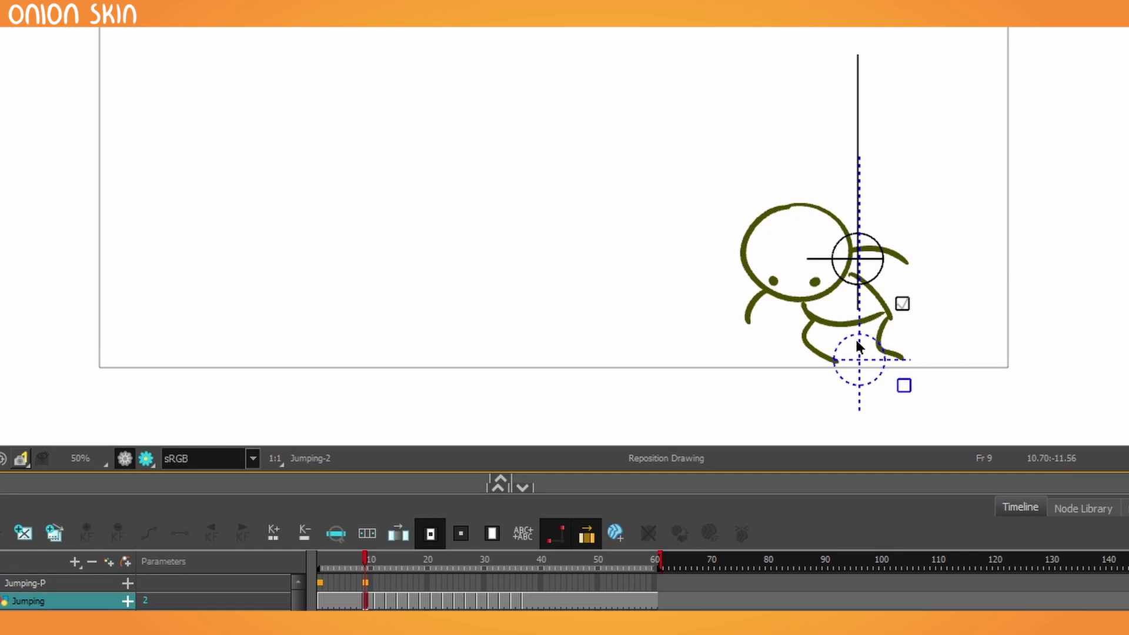
click(899, 387)
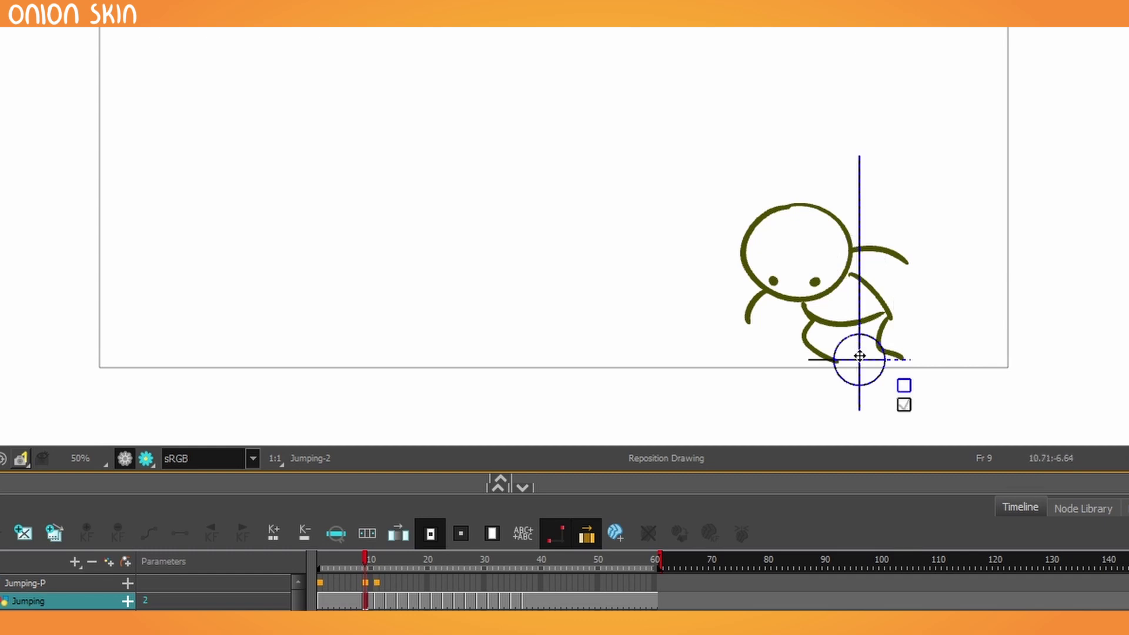
key(g)
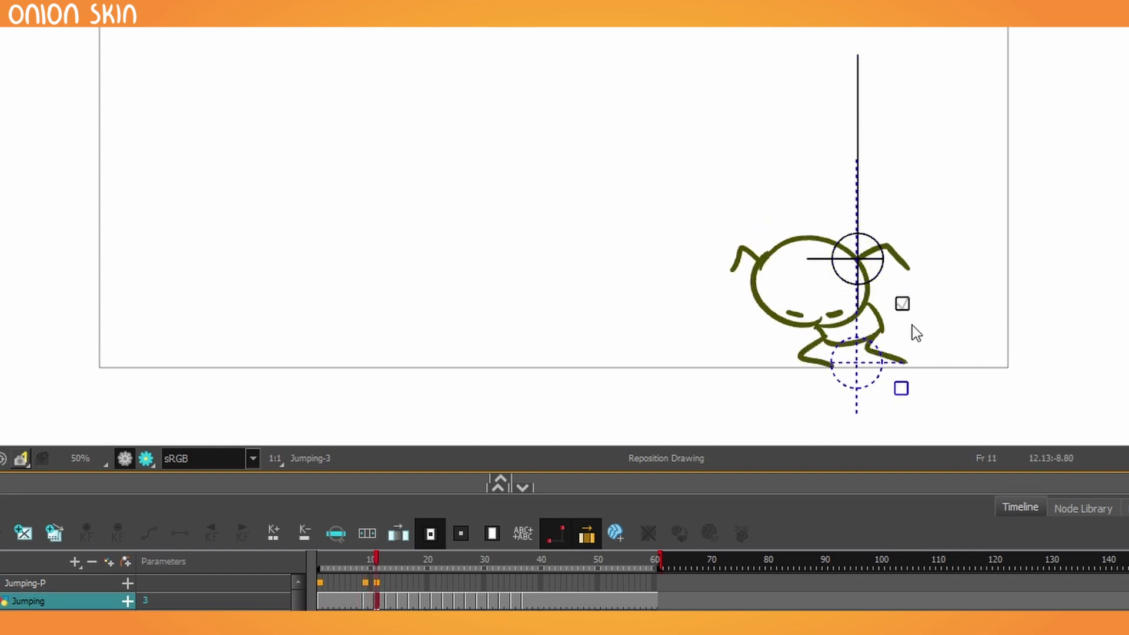
click(900, 389)
- Move the markers to the feet of the drawings on frames 13 and 15 and rotate them along the leaning body
key(g)
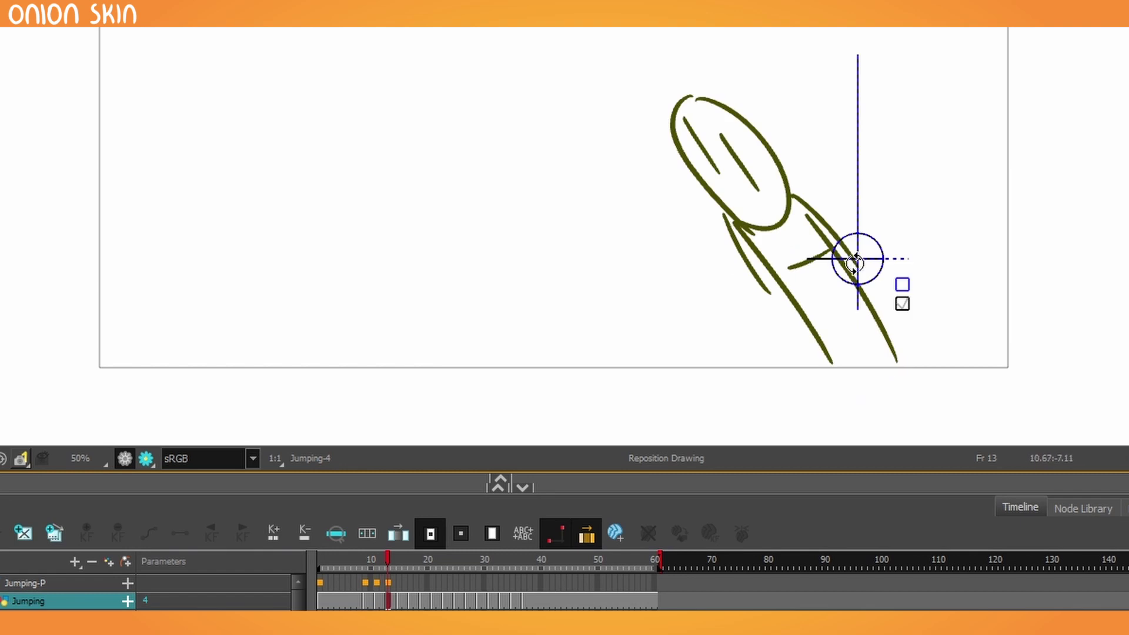
drag(855, 264, 860, 361)
drag(861, 238, 786, 236)
key(g)
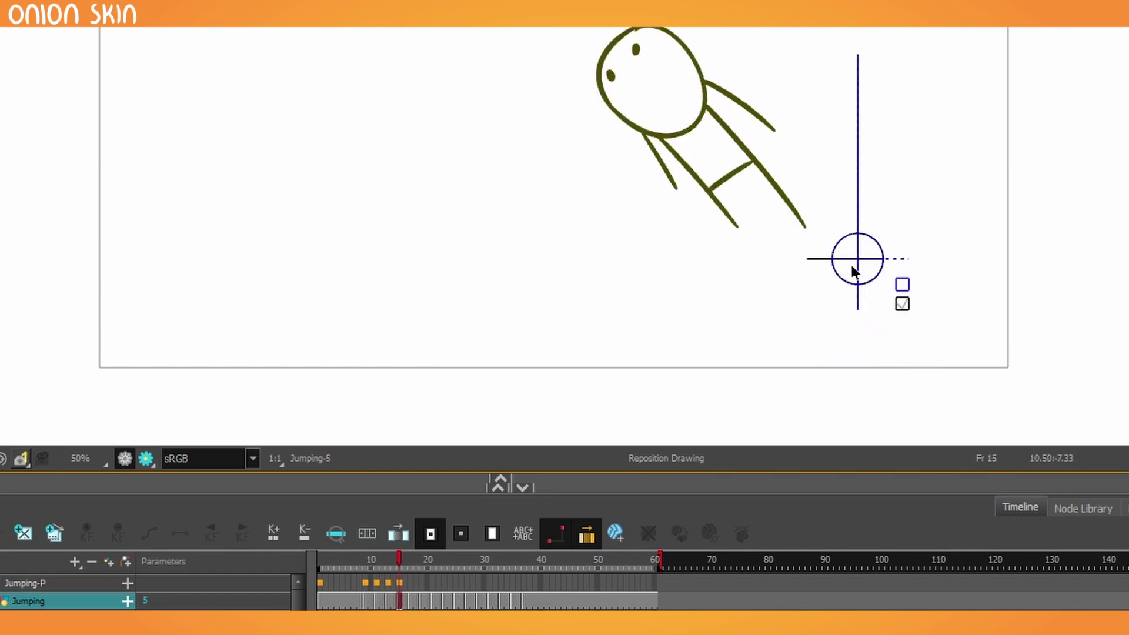
drag(851, 266, 767, 237)
drag(767, 134, 693, 151)
- Move the marker below the mid-air character's feet on frame 17 and rotate it to follow the body's lean
key(g)
drag(857, 262, 666, 172)
drag(669, 139, 656, 141)
- Place the markers at the airborne character's feet on frames 19, 21 and 23, rotating each to follow the body's lean
key(g)
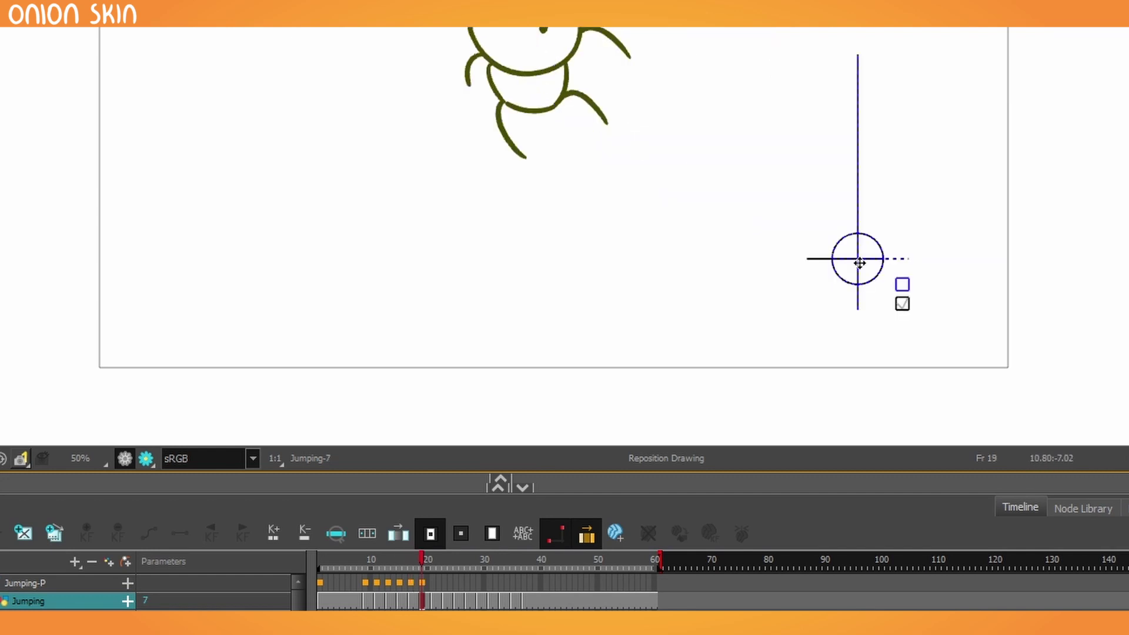
key(g)
key(g)
drag(406, 255, 375, 260)
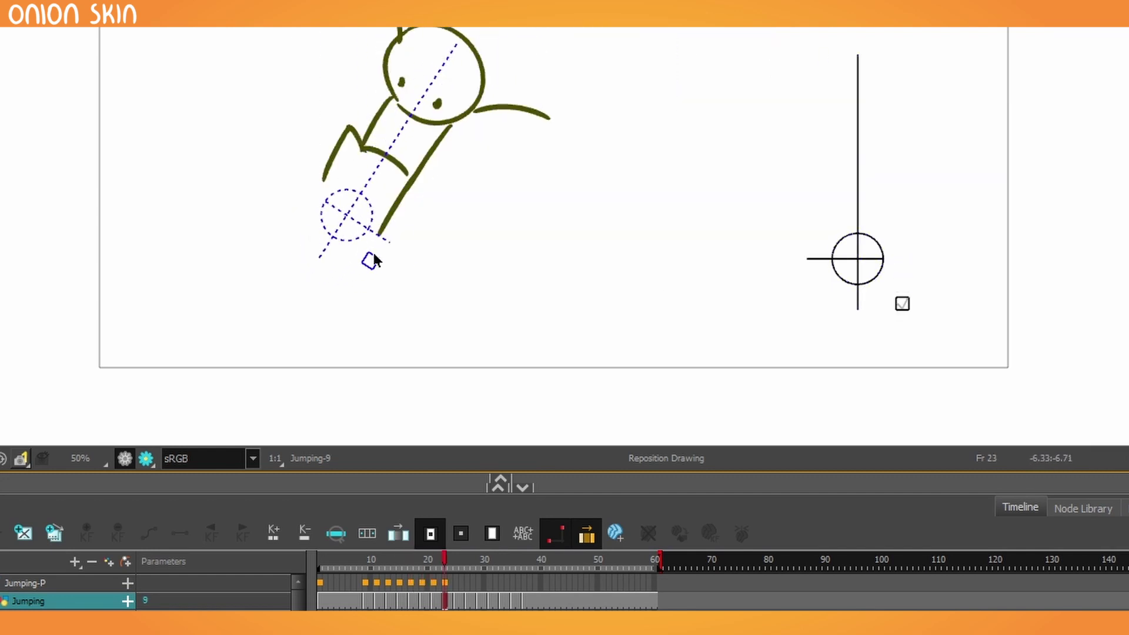
- Place the markers below the falling character's feet on frames 25 and 27 and rotate each along the body
key(g)
mouse_move(855, 260)
mouse_down()
mouse_move(735, 311)
mouse_move(294, 336)
mouse_up()
drag(339, 366, 327, 380)
key(g)
drag(855, 260, 291, 357)
drag(341, 383, 334, 389)
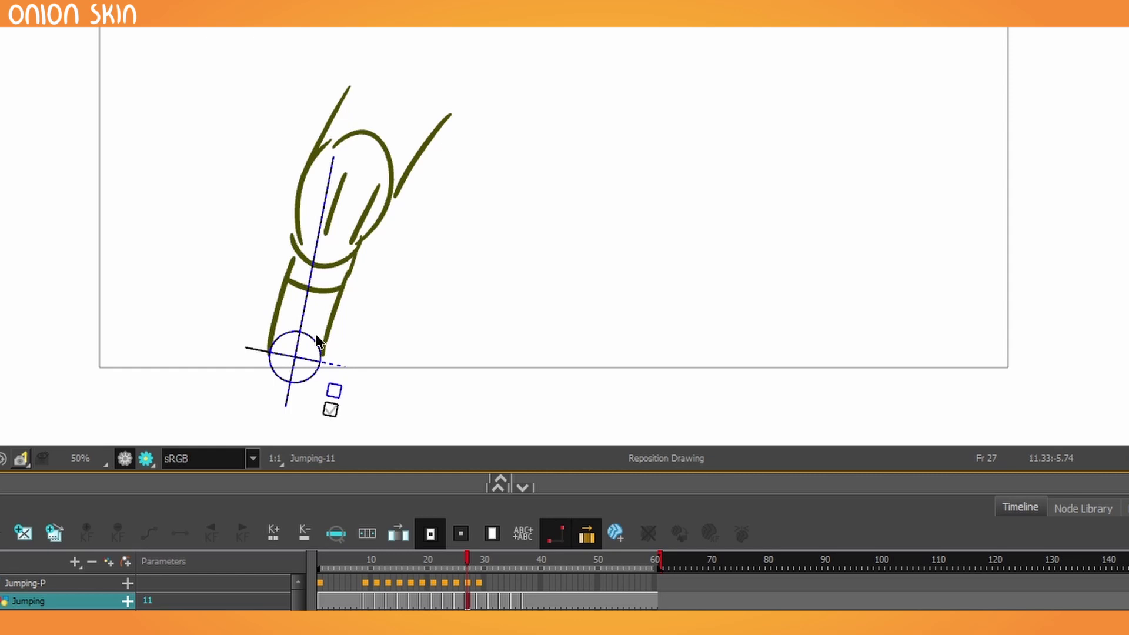
- Place the markers between the landing character's feet on frames 29 and 31
key(g)
drag(899, 280, 344, 378)
key(g)
drag(899, 280, 342, 376)
- Place the markers between the feet of the crouching drawings on frames 33 and 35
key(g)
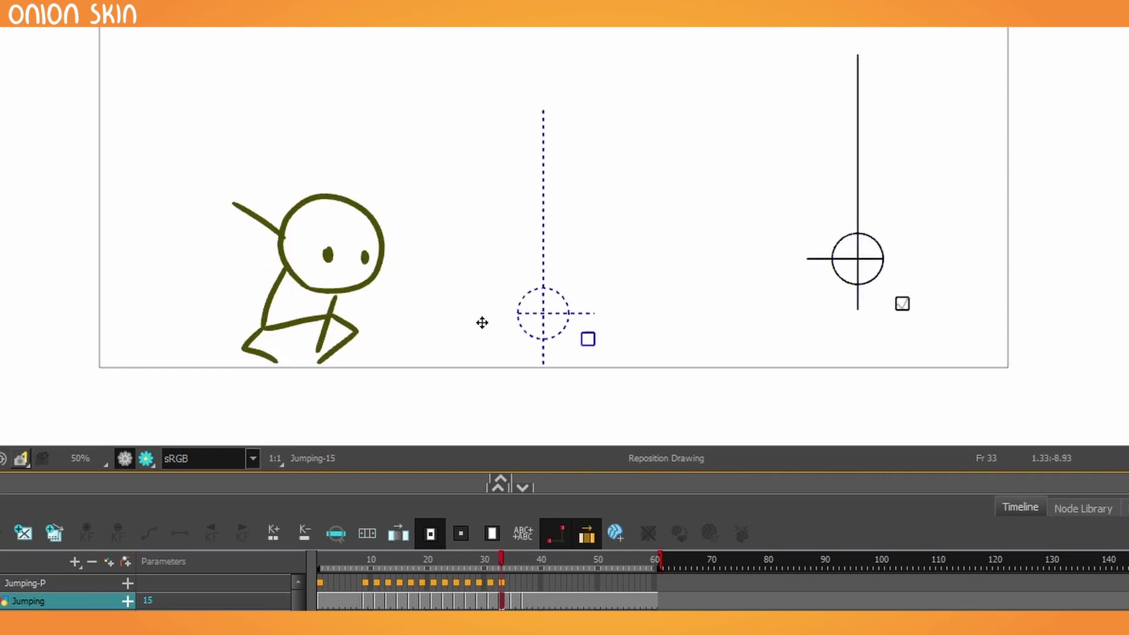
drag(482, 322, 343, 395)
key(g)
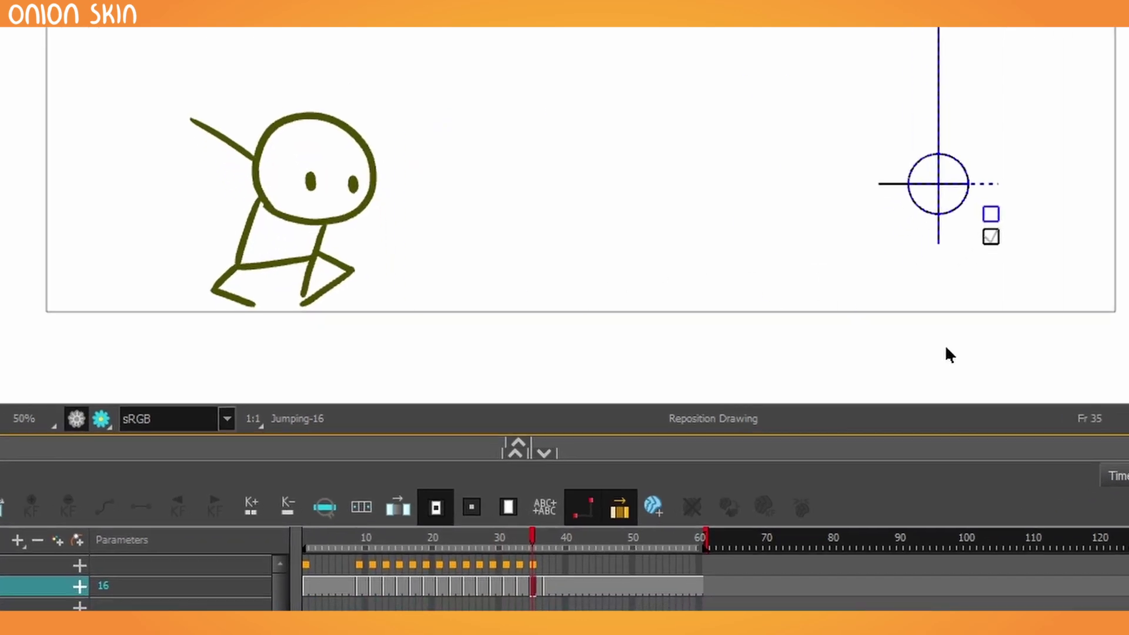
mouse_move(938, 183)
mouse_down()
mouse_move(249, 305)
mouse_move(273, 307)
mouse_up()
key(g)
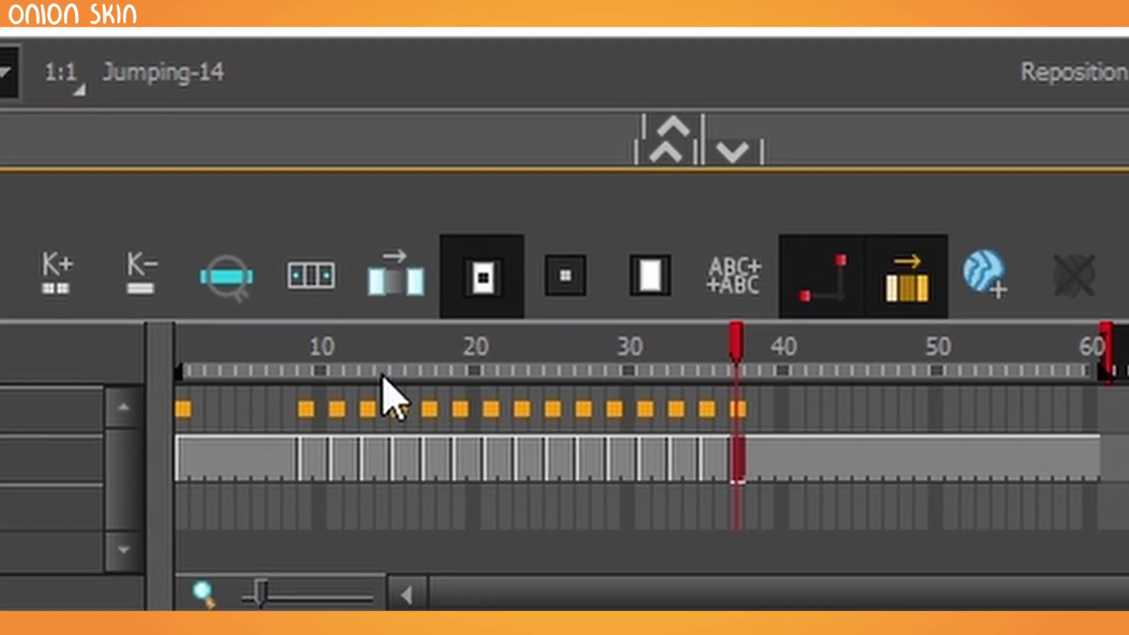
- Scrub through the repositioned jump and disable the Jumping-P peg to compare the drawings without its motion
drag(382, 375, 406, 426)
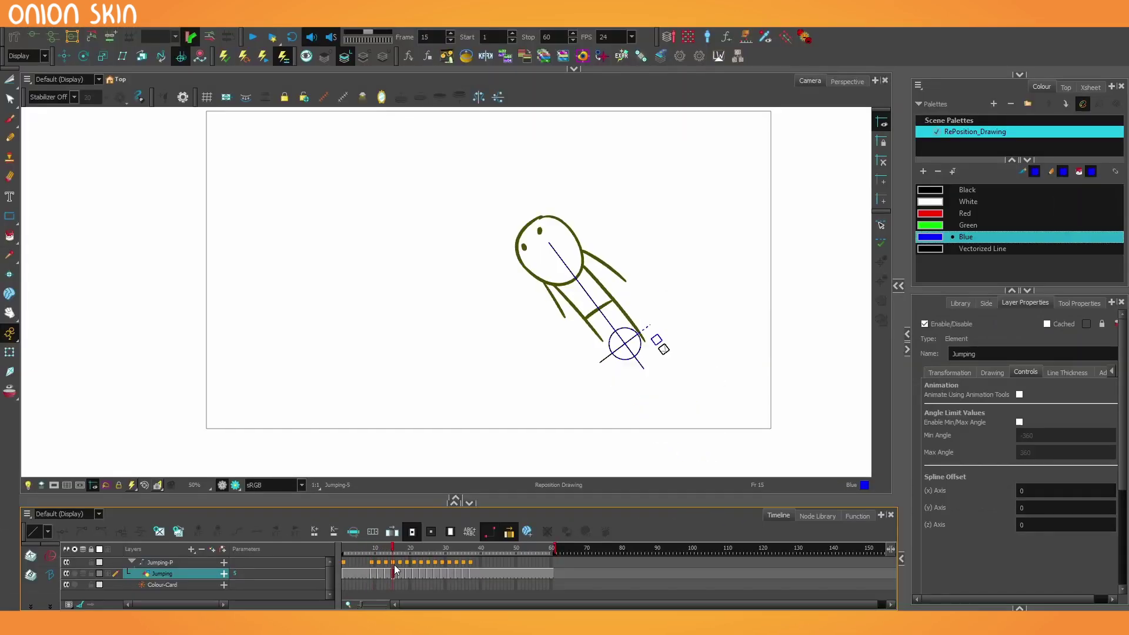
mouse_move(395, 569)
mouse_down()
mouse_move(471, 562)
mouse_move(418, 554)
mouse_move(390, 568)
mouse_move(454, 569)
mouse_move(497, 546)
mouse_up()
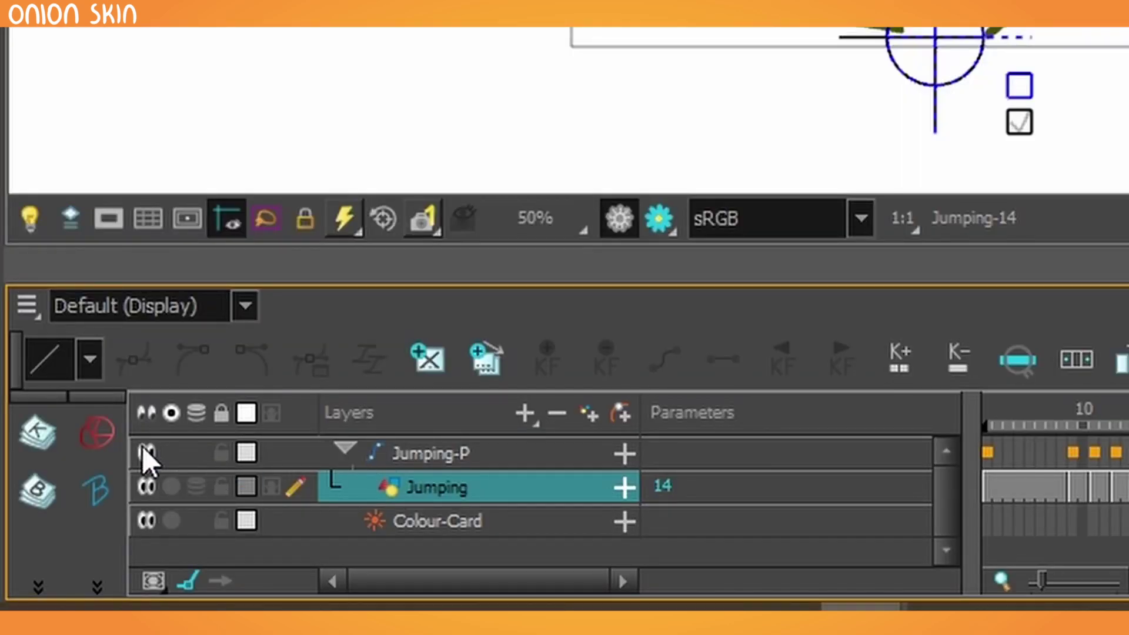
click(143, 446)
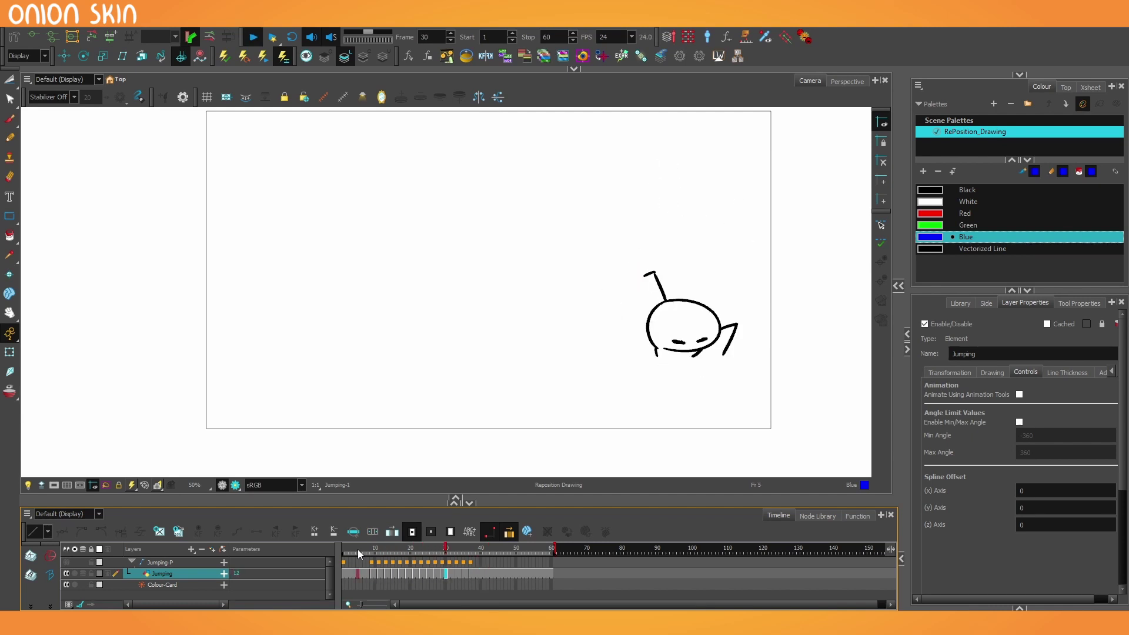
- Widen the Drawing view beside the Camera view, show its grid and scrub through the repositioned jump drawings
drag(839, 320, 338, 327)
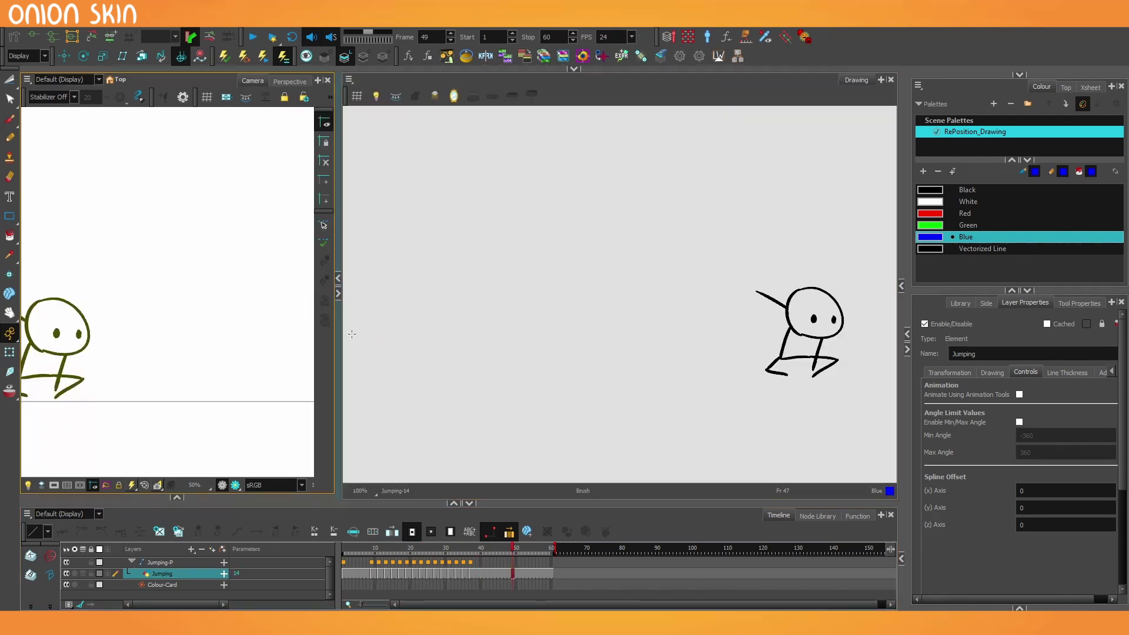
scroll(381, 329, down, 2)
scroll(634, 326, up, 5)
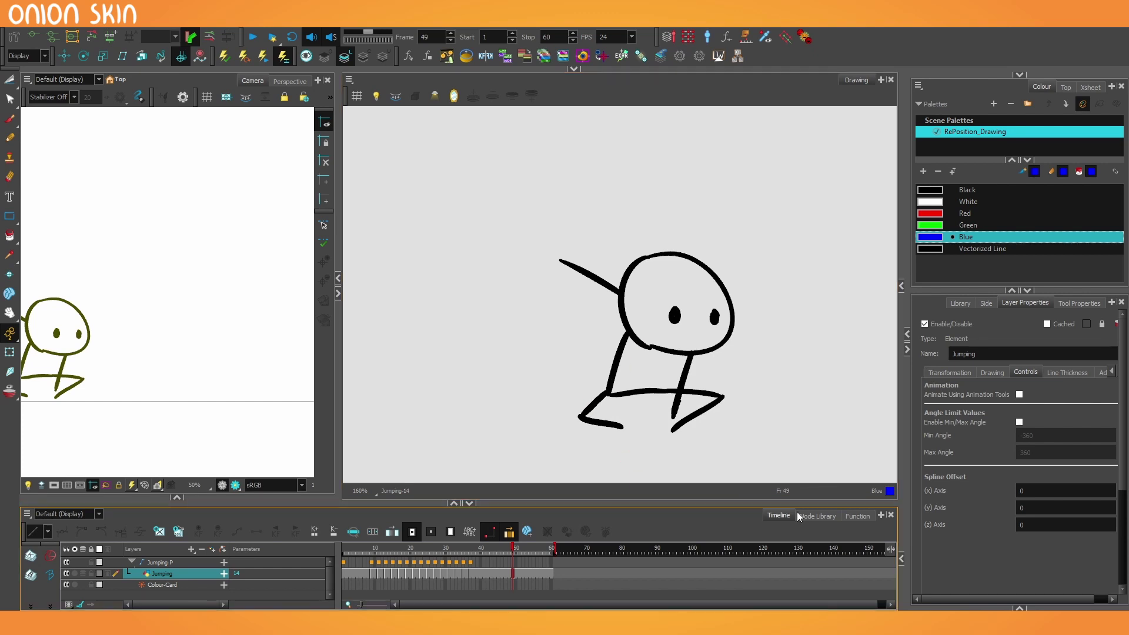
click(357, 96)
scroll(586, 254, down, 3)
drag(600, 284, 650, 294)
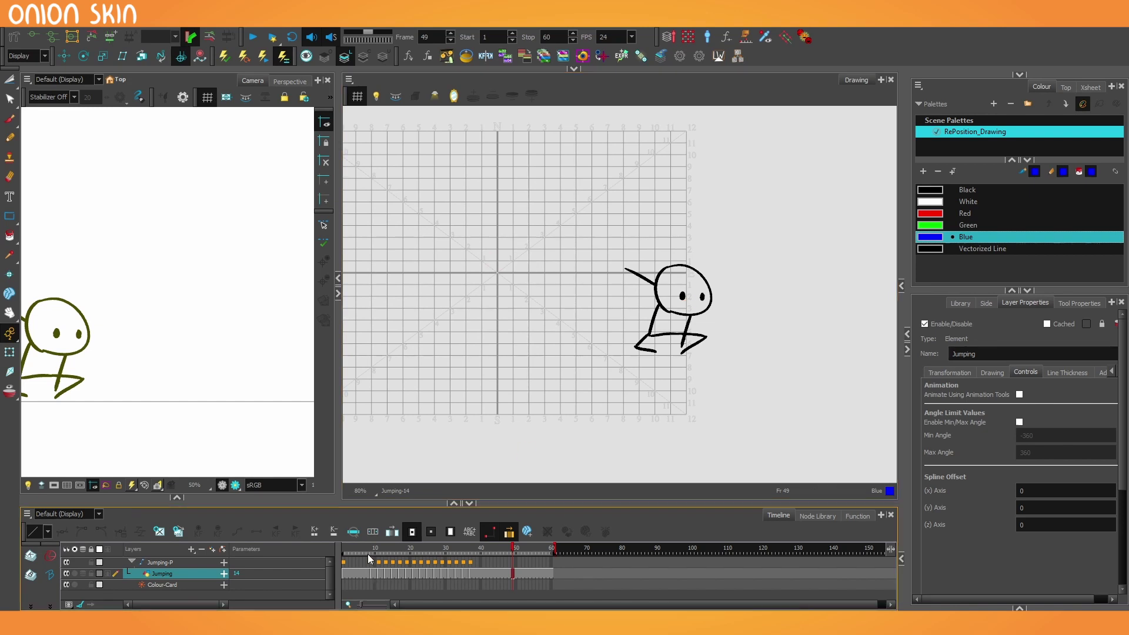
mouse_move(369, 548)
mouse_down()
mouse_move(491, 547)
mouse_move(360, 553)
mouse_move(502, 551)
mouse_move(414, 552)
mouse_up()
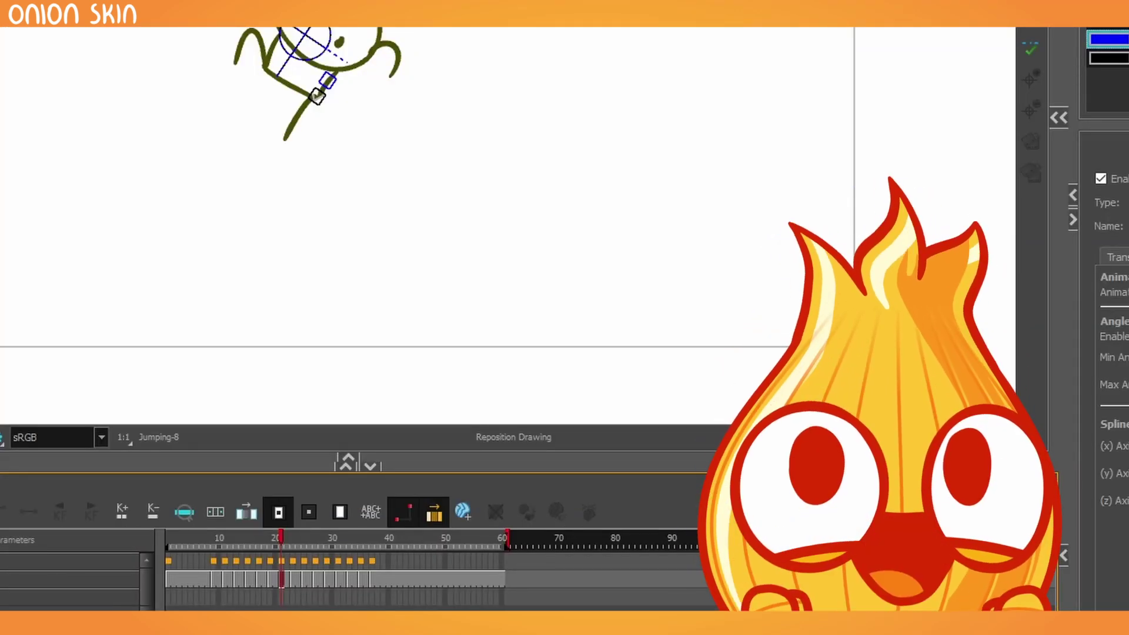
- Enlarge the Drawing Substitutions view and step back and forth through the jump frames to examine the drawing thumbnails
mouse_move(667, 529)
mouse_down()
mouse_move(644, 517)
mouse_move(476, 509)
mouse_up()
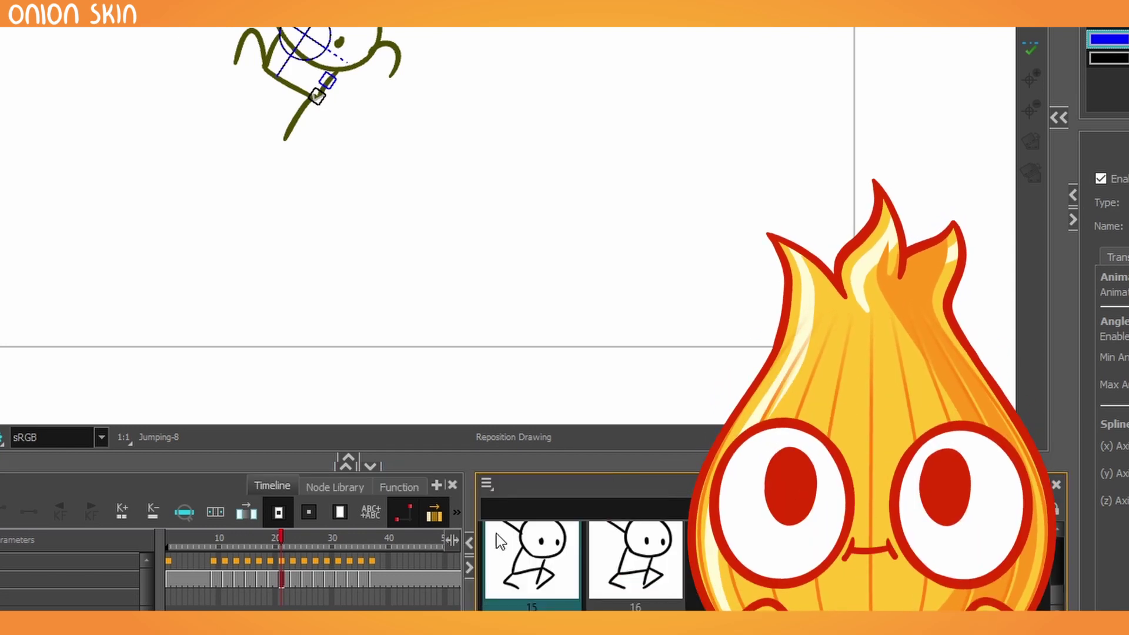
drag(649, 462, 649, 326)
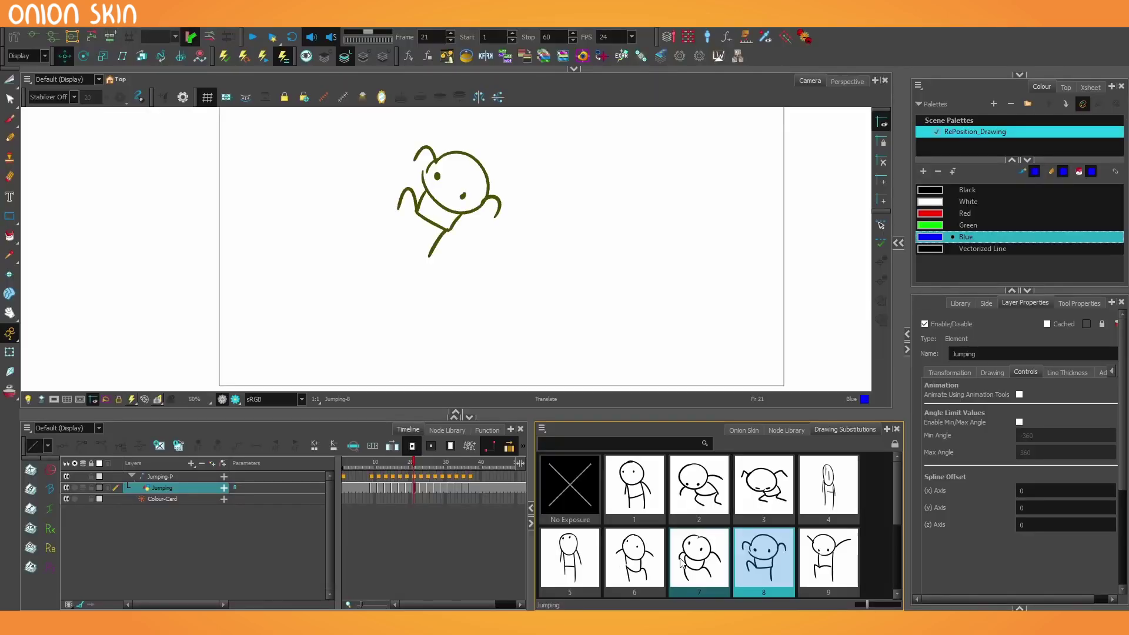
key(comma)
key(comma)
key(comma)
key(comma)
key(comma)
key(period)
key(period)
key(period)
key(period)
key(period)
key(period)
key(period)
key(period)
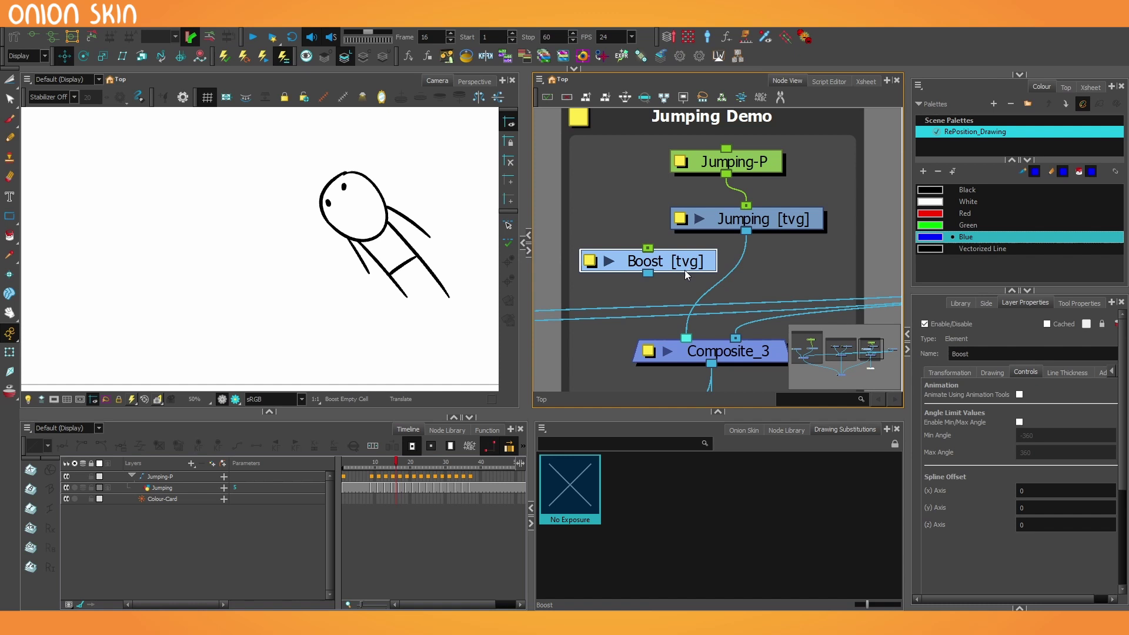
- Connect the Boost drawing under Jumping-P and into Composite_3, and brush a red zigzag flame below the feet on frame 15
drag(651, 224, 651, 335)
drag(498, 279, 504, 318)
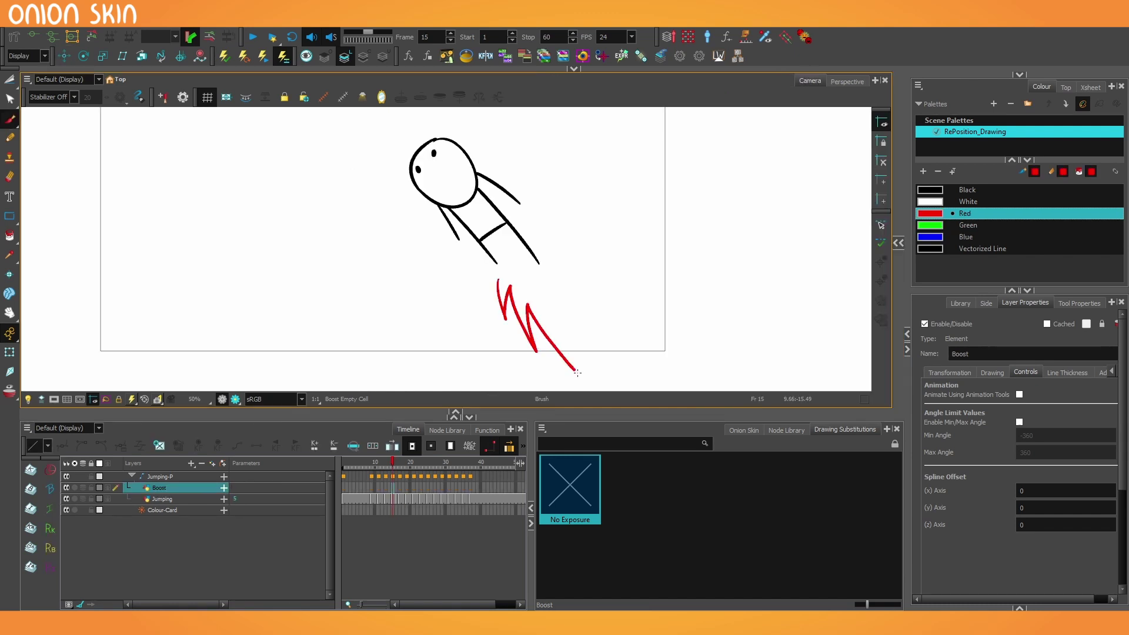
drag(578, 372, 579, 374)
drag(543, 253, 586, 288)
- Brush red zigzag boost flames below the character's feet on frames 17 and 19
key(period)
key(period)
drag(438, 250, 447, 276)
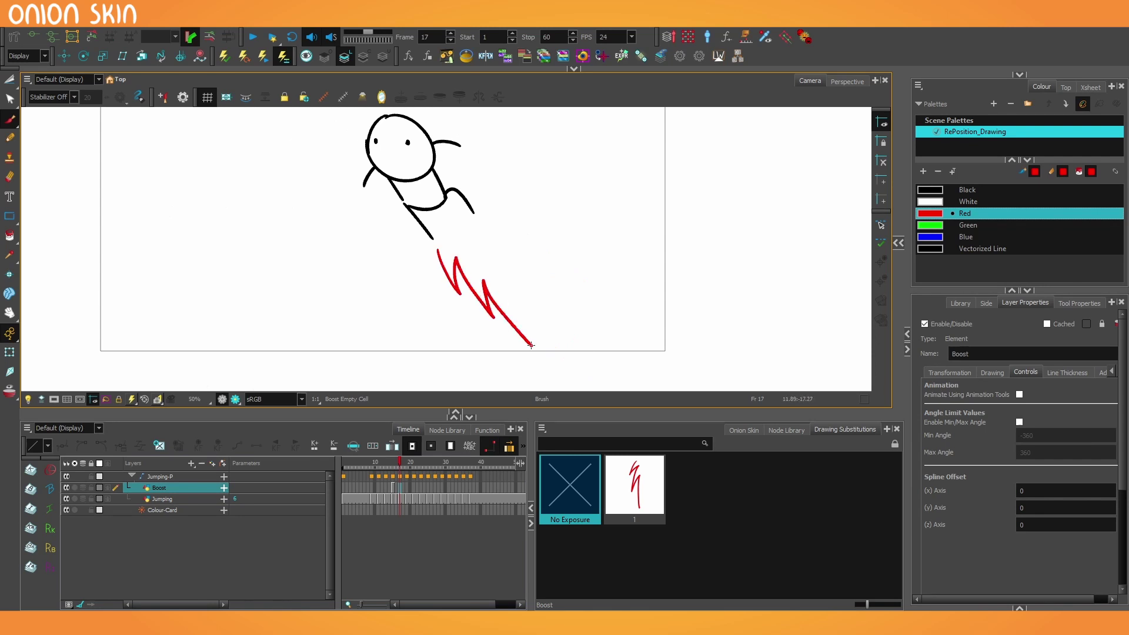
drag(531, 345, 532, 345)
drag(486, 221, 535, 296)
key(period)
key(period)
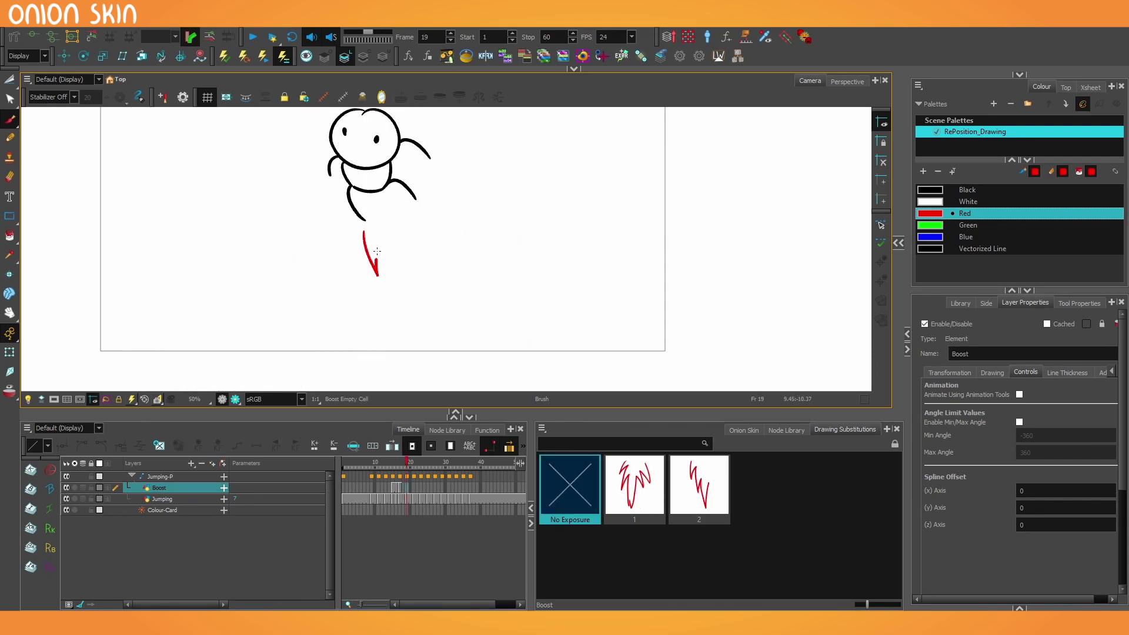
mouse_move(377, 251)
mouse_down()
mouse_move(406, 256)
mouse_move(453, 316)
mouse_up()
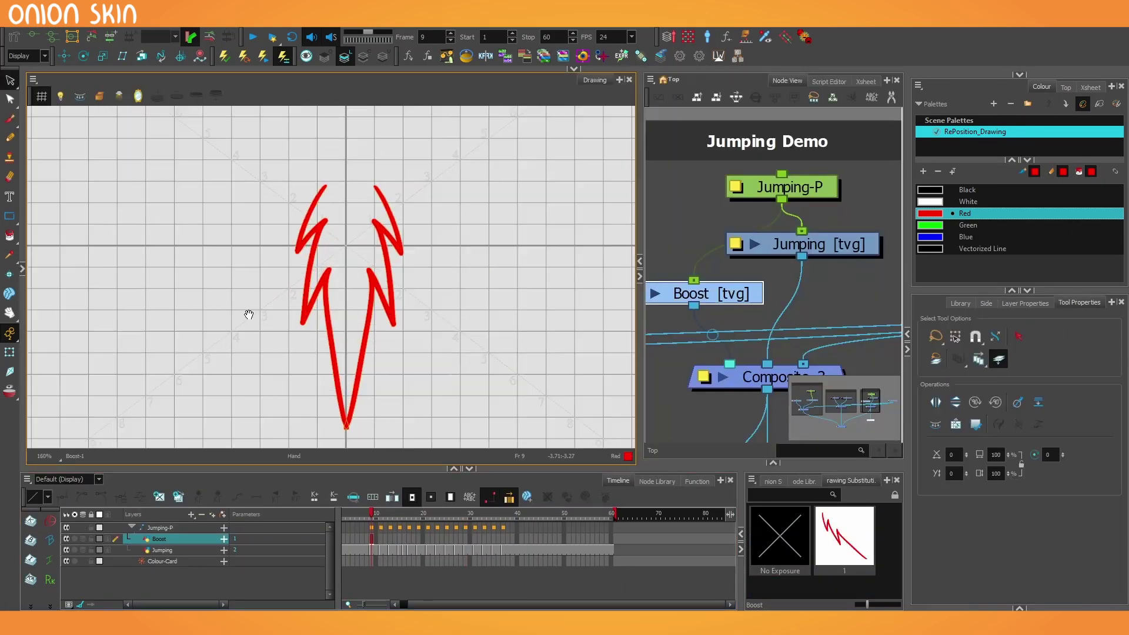
- Draw further symmetrical red boost flames on frames 10 and 12 around the grid's centre line, using the previous flame's onion skin
drag(333, 346, 329, 349)
key(1)
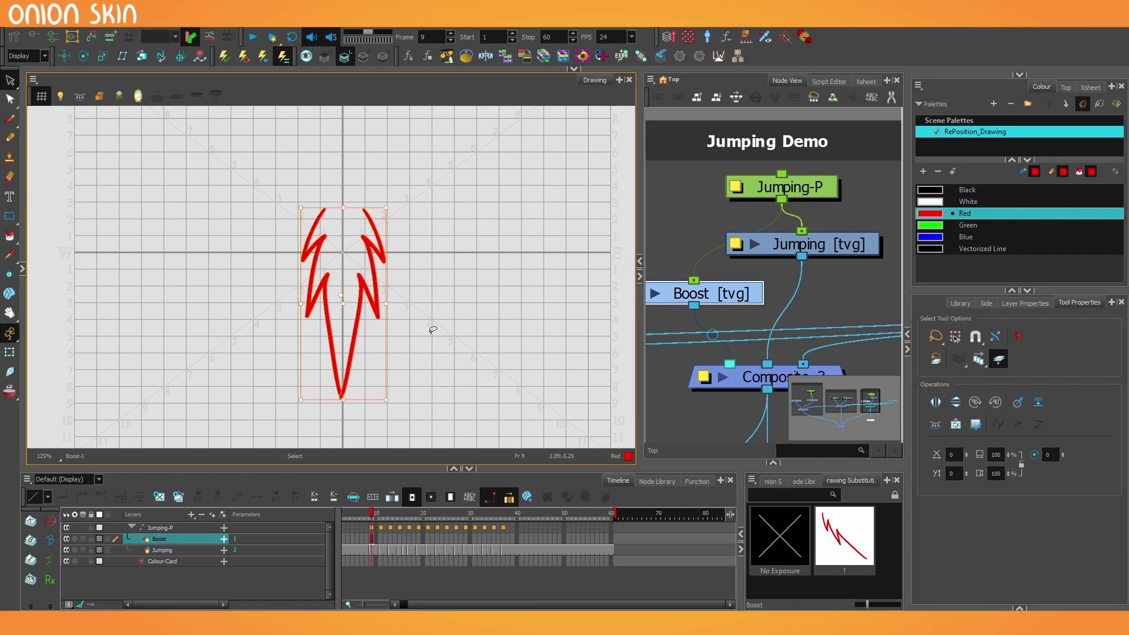
key(Escape)
key(1)
mouse_move(391, 134)
mouse_down()
mouse_move(441, 252)
mouse_move(346, 494)
mouse_move(291, 353)
mouse_move(317, 134)
mouse_up()
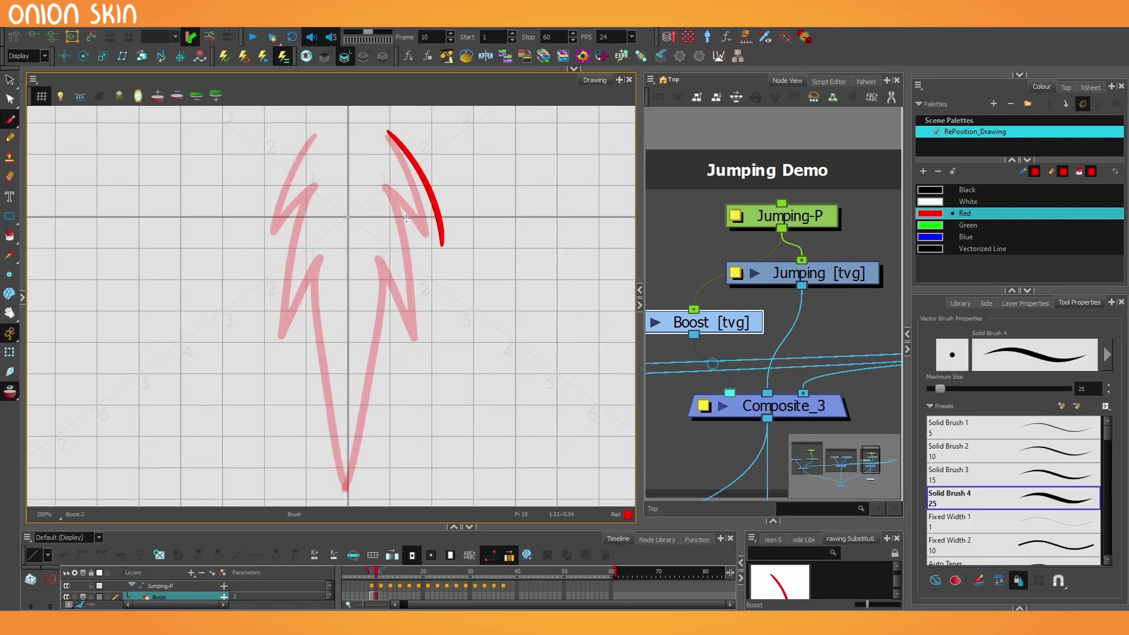
key(.)
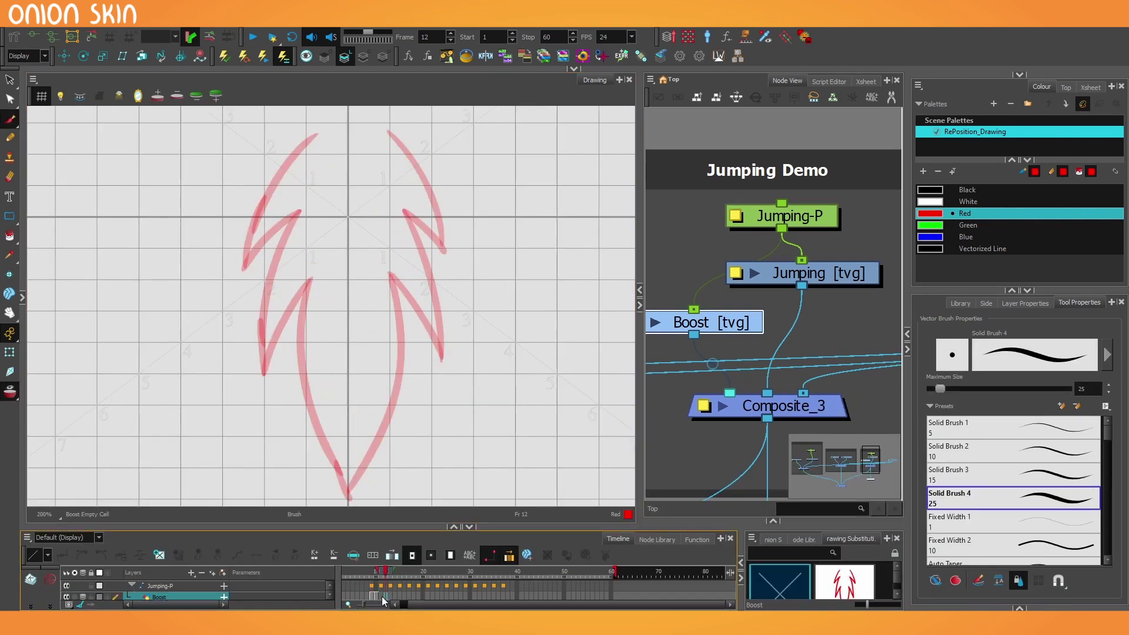
mouse_move(388, 134)
mouse_down()
mouse_move(414, 203)
mouse_move(406, 306)
mouse_move(317, 177)
mouse_up()
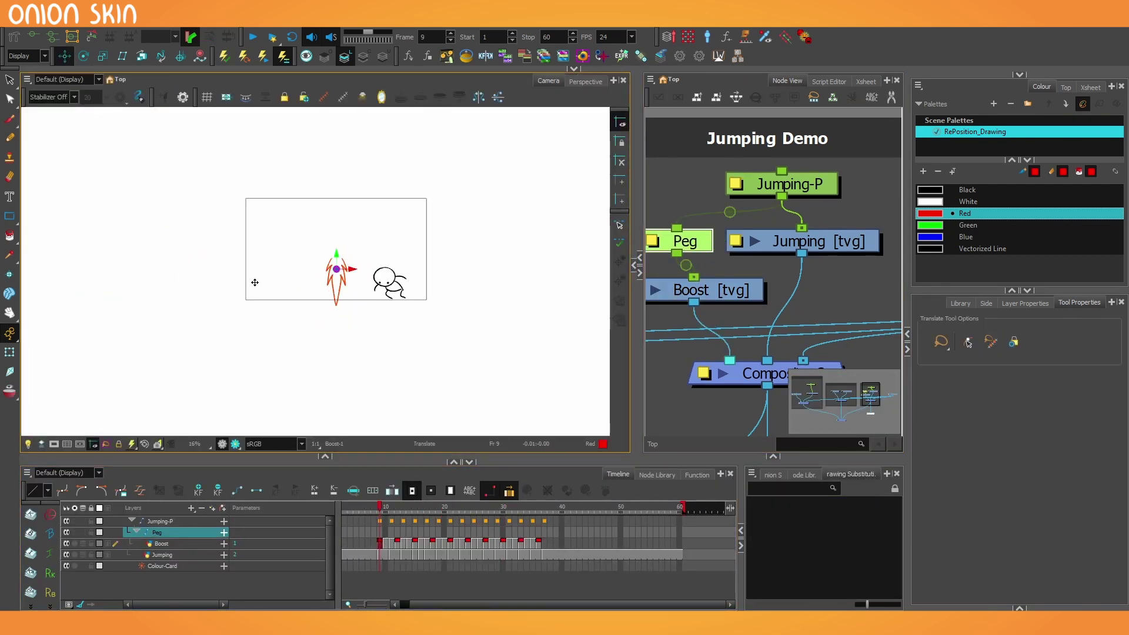
- Move the boost flame's peg to the crouching character's feet on frame 9 and rotate it to match the body
drag(280, 306, 356, 354)
scroll(344, 287, up, 4)
key(alt+3)
drag(270, 262, 259, 376)
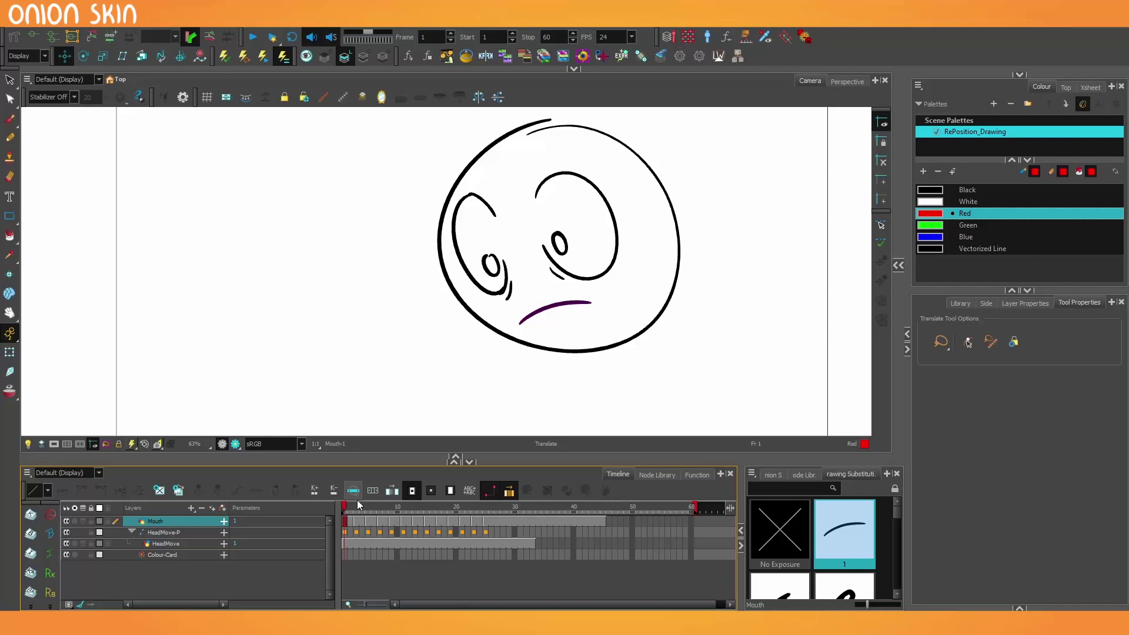
- Scrub the talking head animation to frame 32 and swap the Mouth layer's drawing there for substitution 6
mouse_move(347, 511)
mouse_down()
mouse_move(362, 515)
mouse_move(323, 514)
mouse_move(424, 521)
mouse_move(468, 537)
mouse_move(427, 535)
mouse_up()
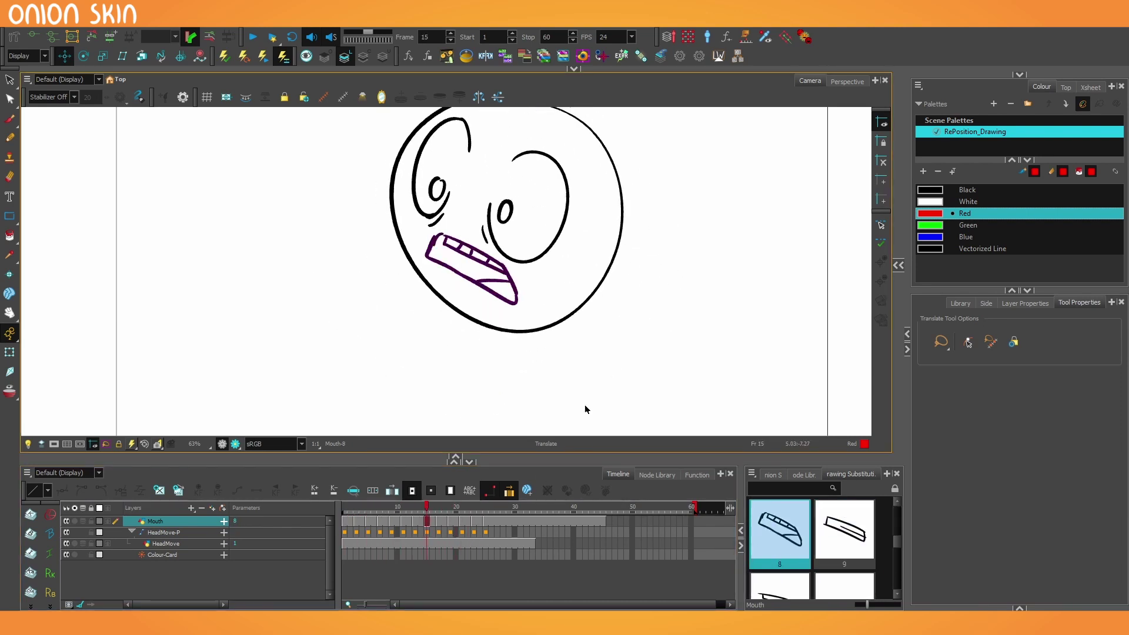
drag(485, 509, 531, 512)
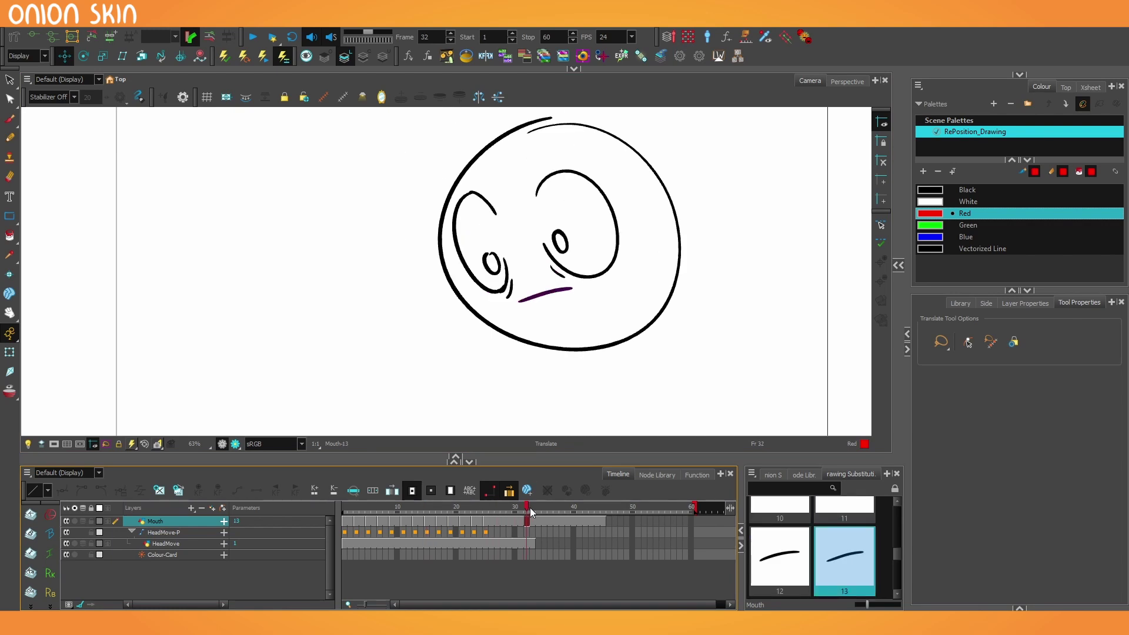
click(525, 543)
click(525, 521)
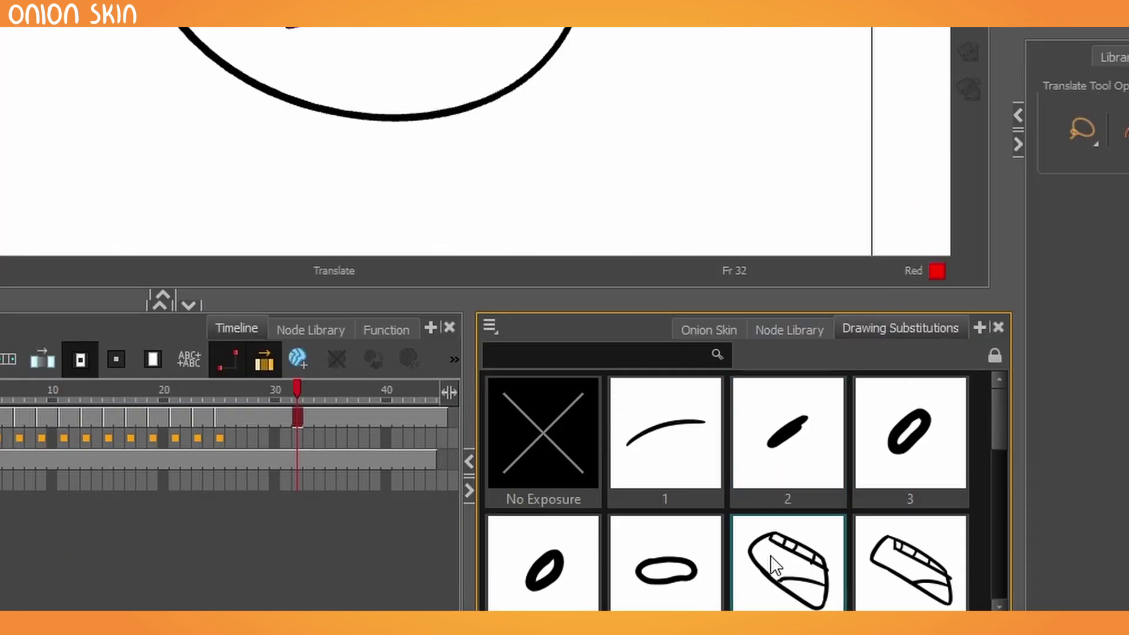
click(806, 550)
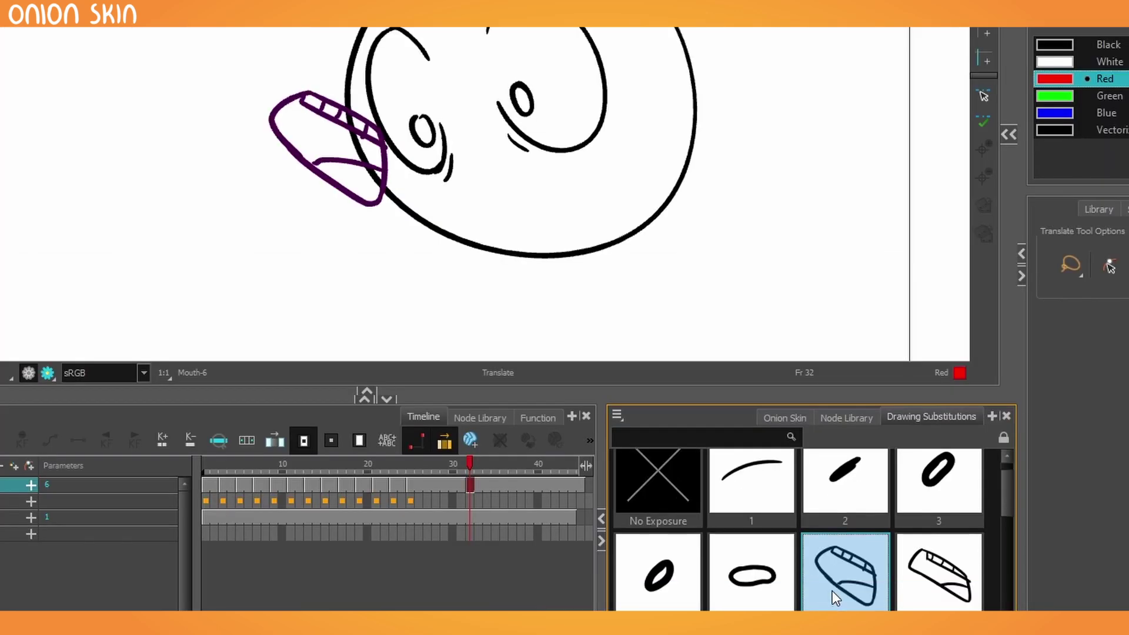
- Cycle the Mouth layer's substitutions on frame 32 forward and back to drawing 1, and undo the swap
key(plus)
key(plus)
key(plus)
key(plus)
key(plus)
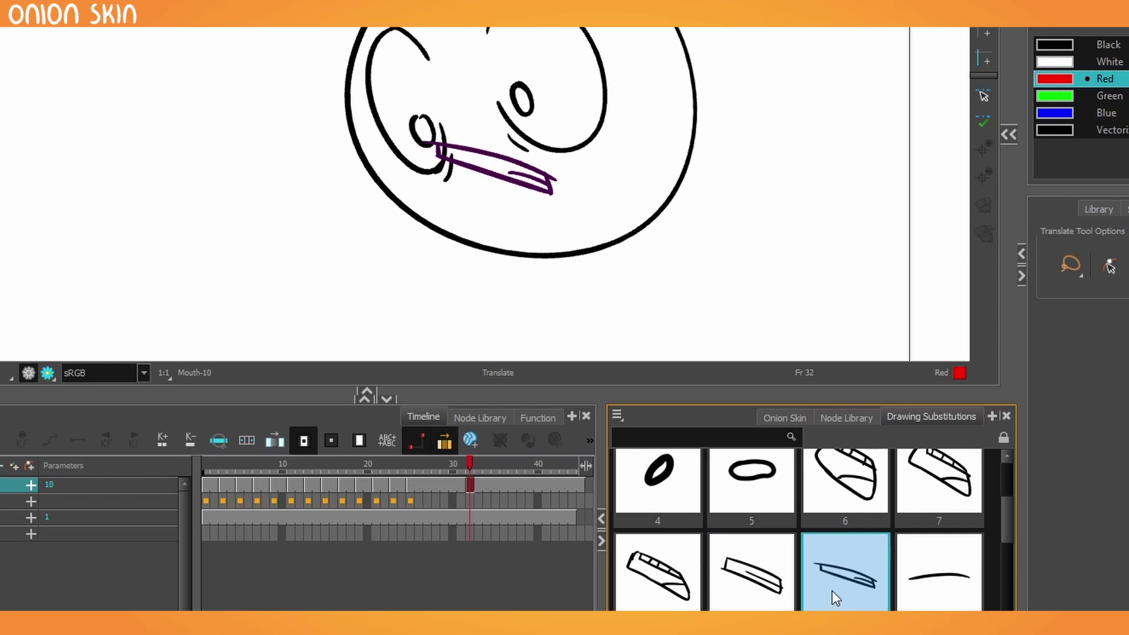
key(minus)
key(minus)
key(minus)
key(minus)
key(minus)
key(minus)
key(minus)
key(minus)
key(minus)
key(minus)
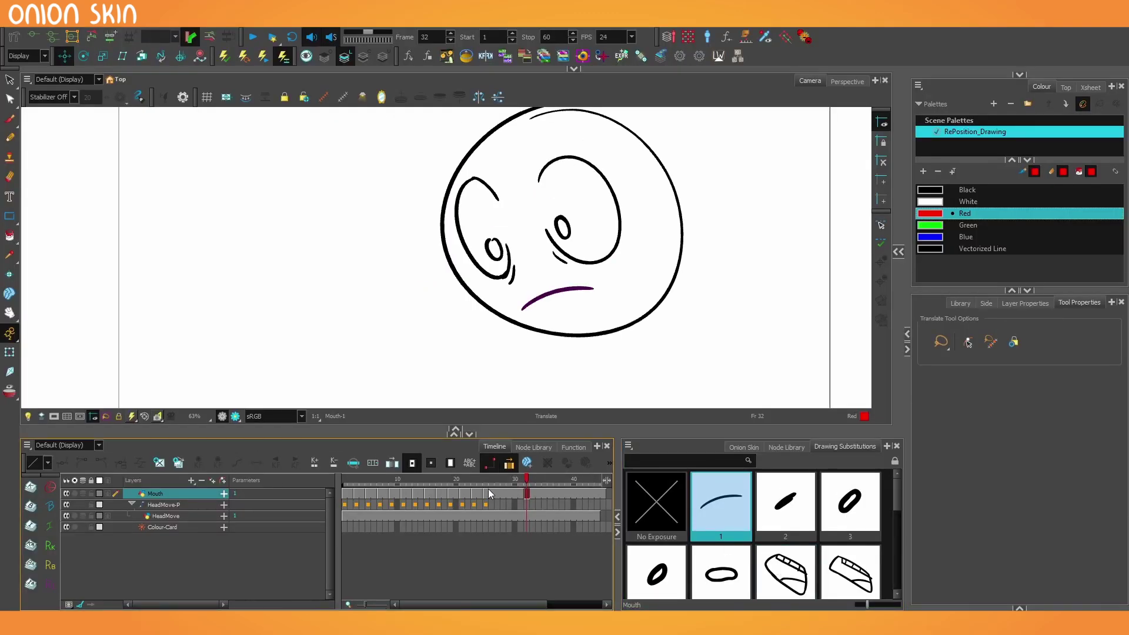
key(ctrl+z)
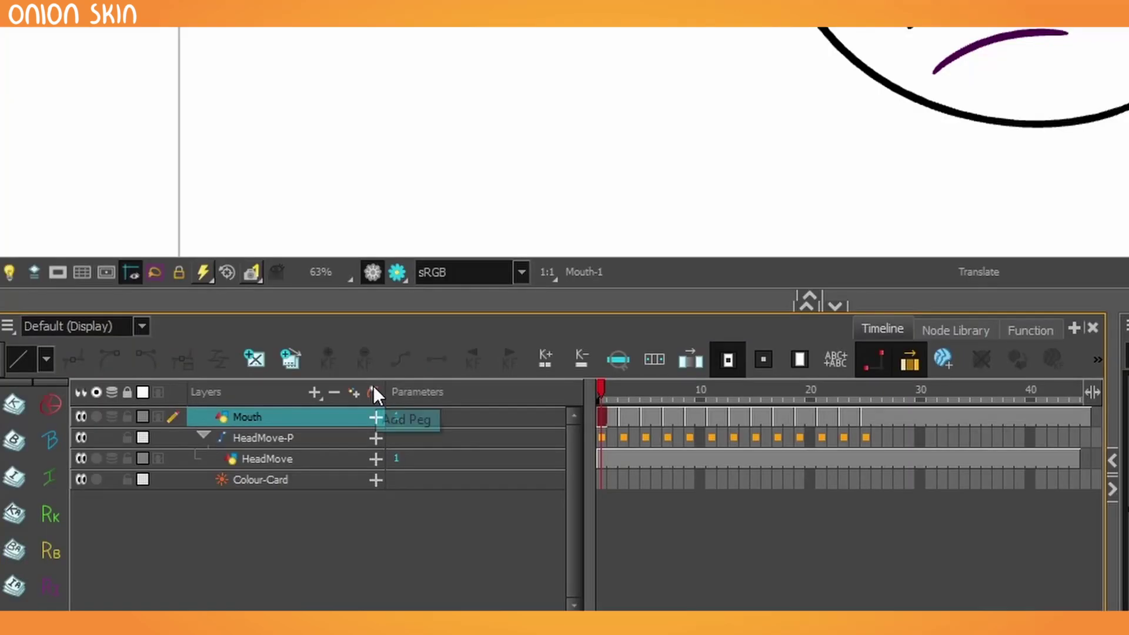
- Add a peg to the Mouth layer, rotate the reposition marker to the mouth's tilt on frame 1, and scrub through the result
click(223, 481)
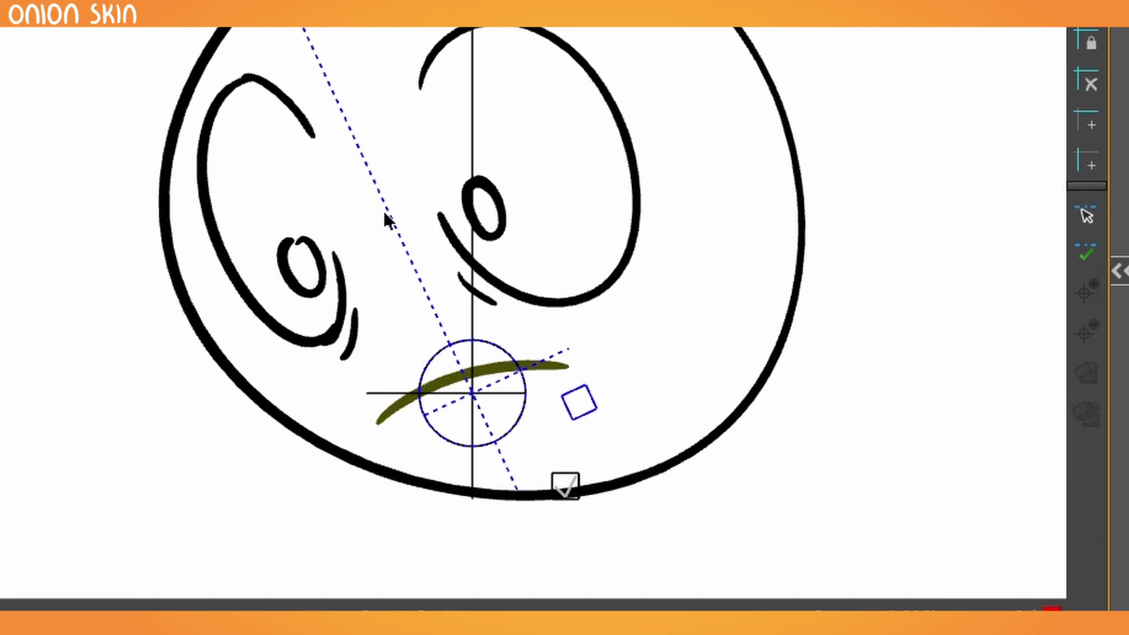
drag(333, 216, 363, 216)
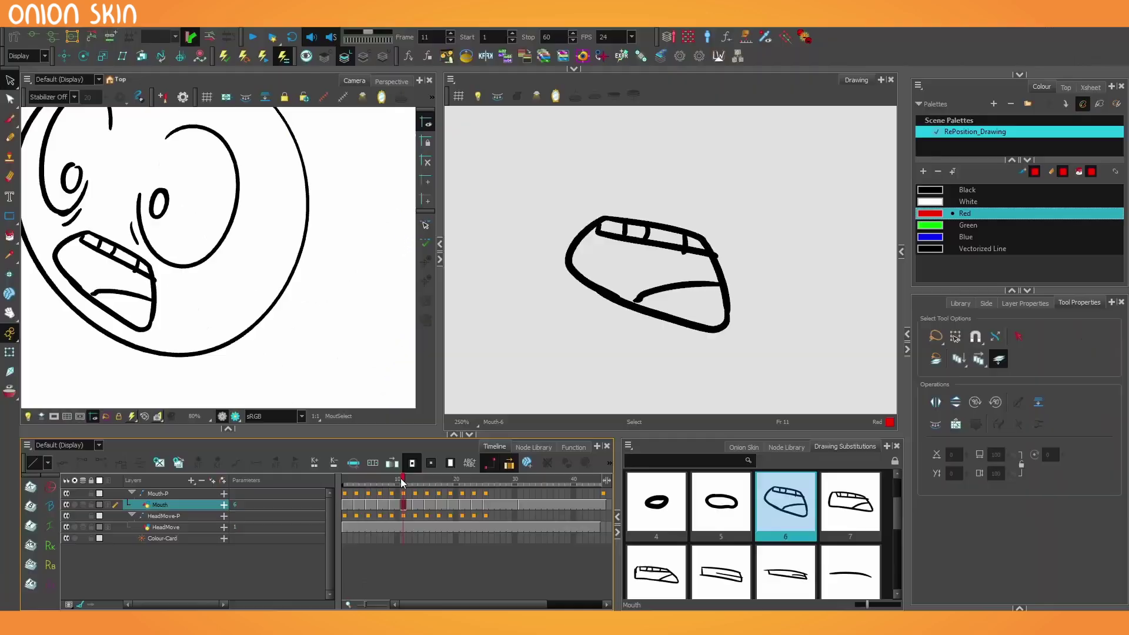
mouse_move(403, 482)
mouse_down()
mouse_move(367, 482)
mouse_move(492, 483)
mouse_move(376, 488)
mouse_move(412, 499)
mouse_up()
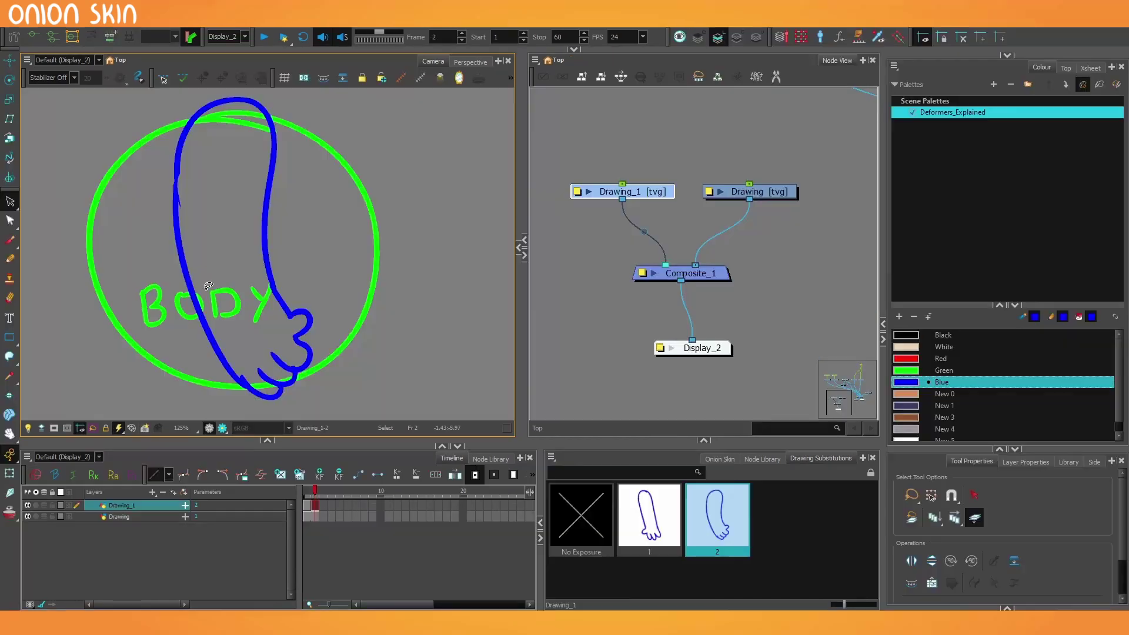
- Try rotating the arm drawing around its pivot on the body, and undo the rotation
click(9, 61)
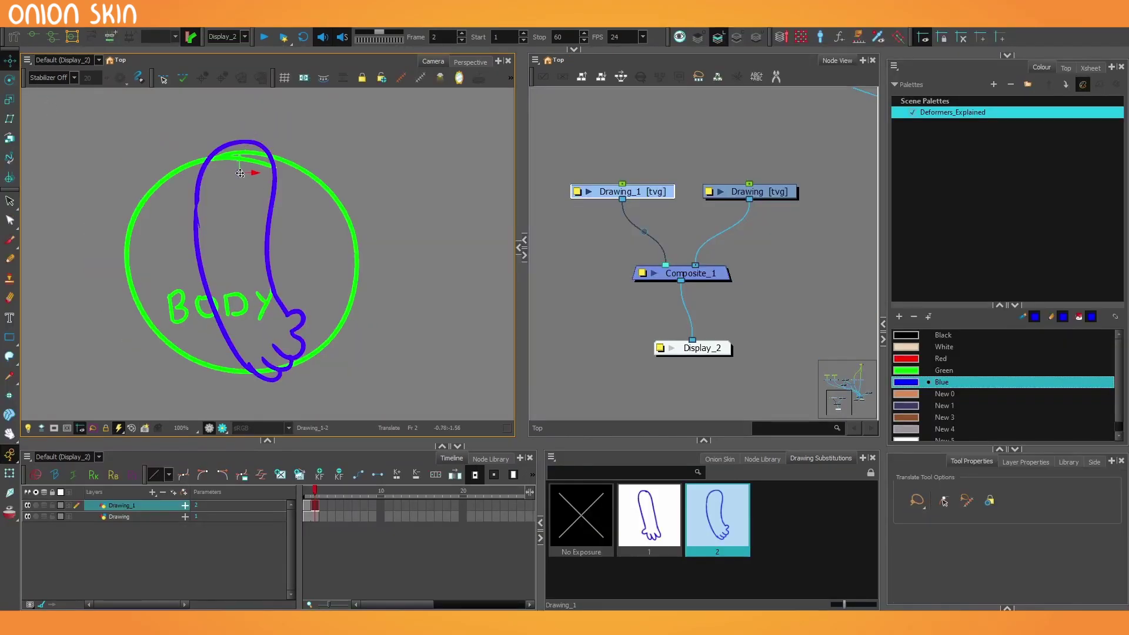
click(9, 100)
click(9, 80)
drag(103, 235, 173, 291)
drag(388, 215, 344, 344)
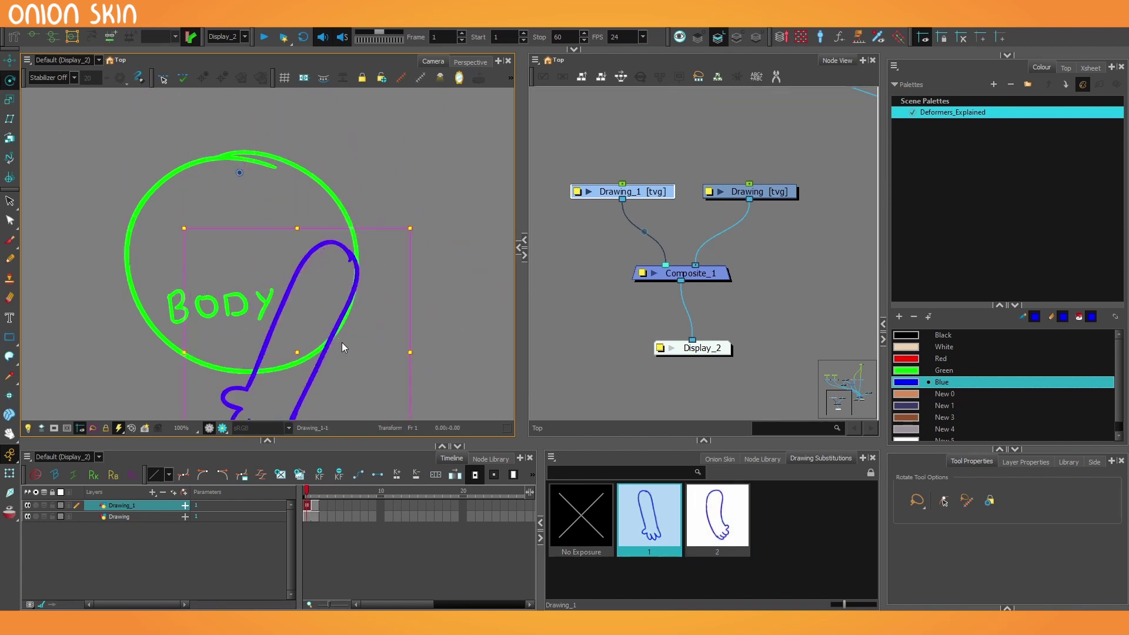
key(ctrl+z)
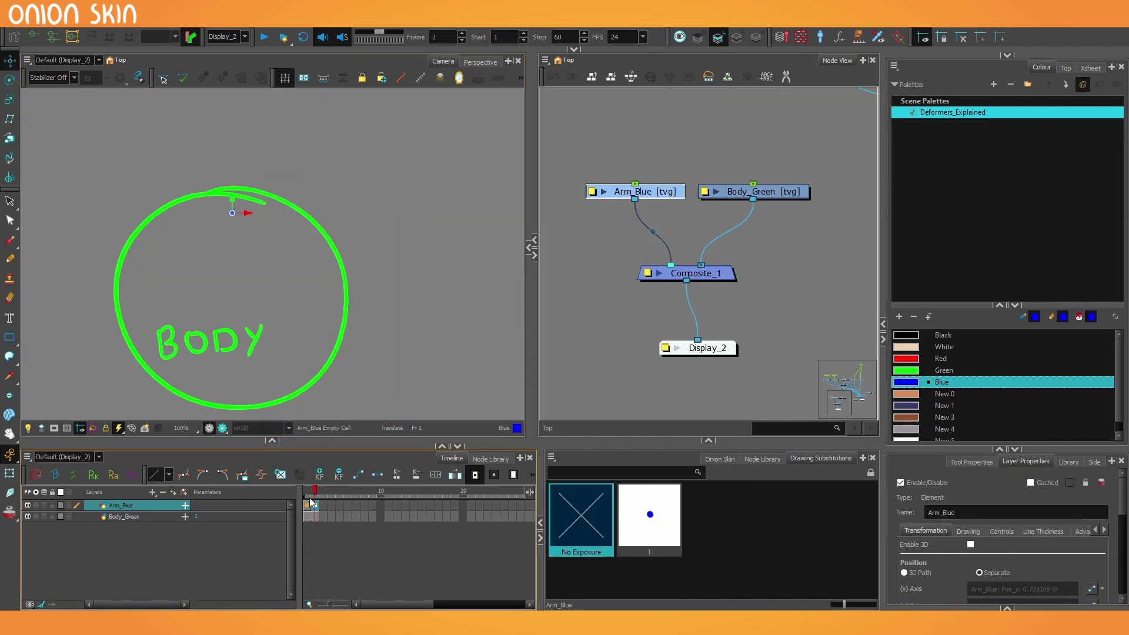
- Compare the Arm_Blue layer's exposures on its first frames against the body drawing
click(323, 505)
click(307, 504)
click(313, 504)
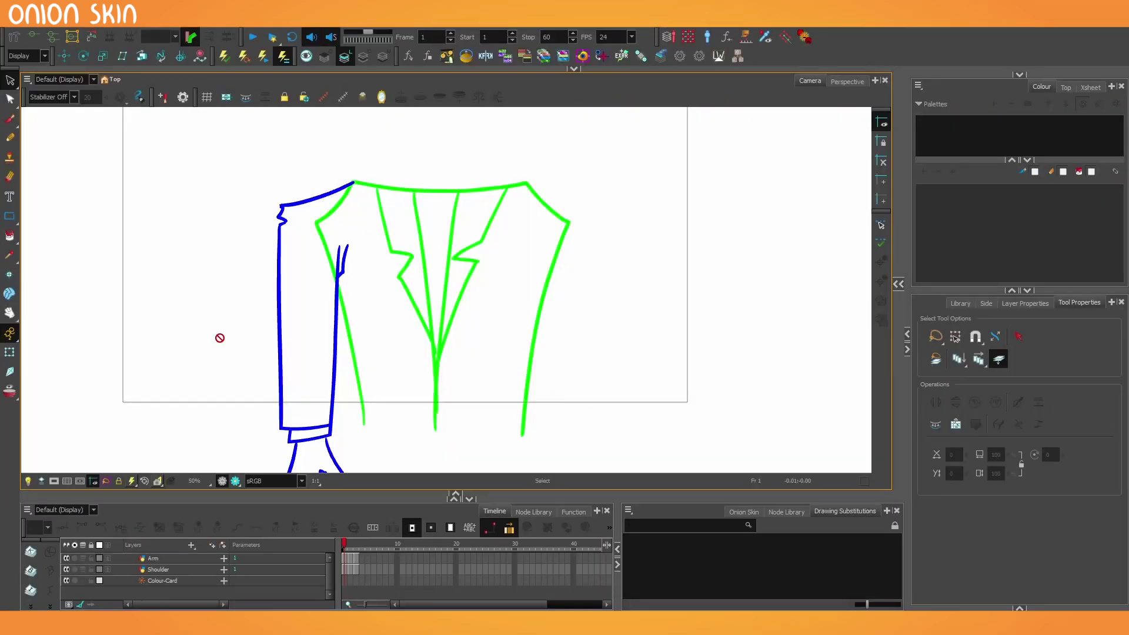
- Flip through the Arm and Shoulder drawings on the first frames to compare how the arm attaches to the jacket
key(1)
drag(258, 368, 245, 336)
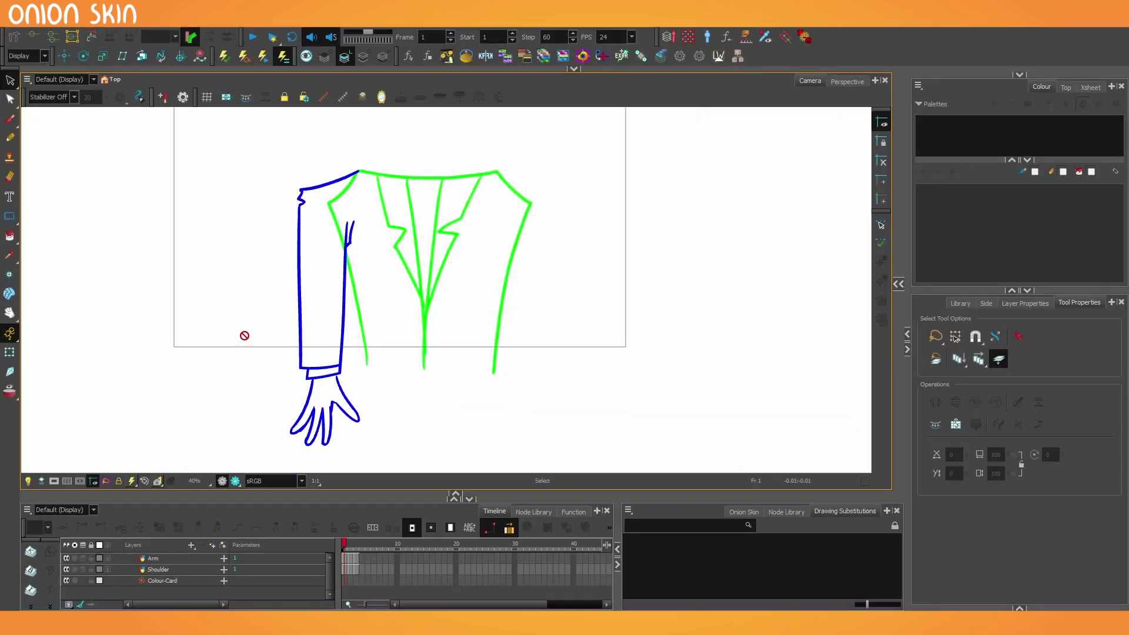
key(.)
key(period)
key(comma)
key(comma)
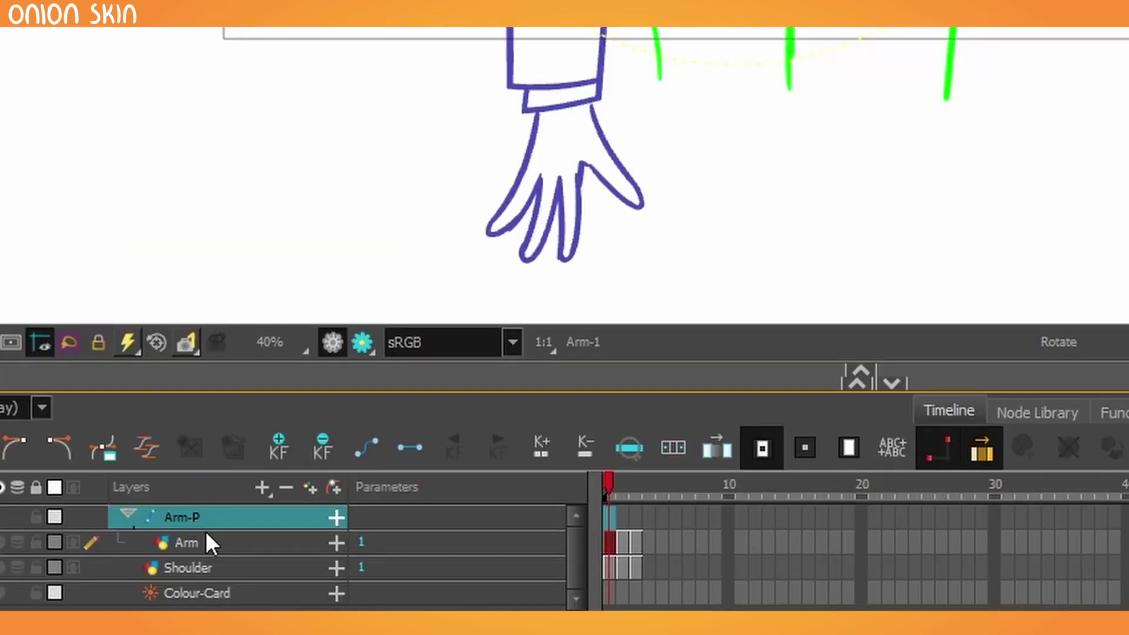
- Try swinging the arm outward around the shoulder pivot with the Arm-P peg, and undo the rotation
click(167, 558)
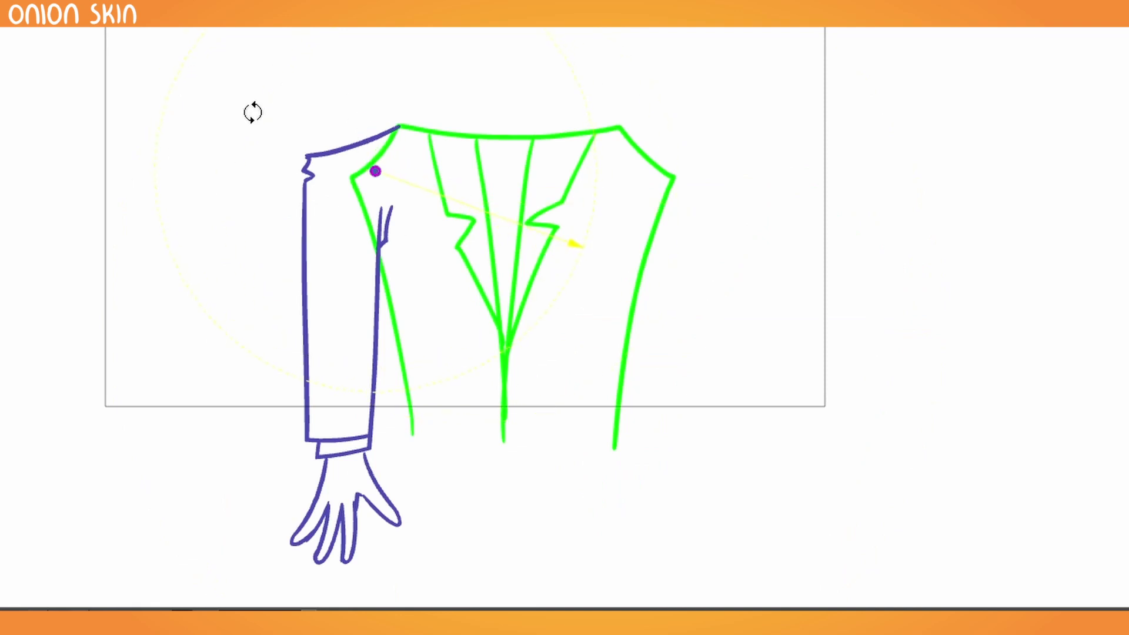
drag(227, 479, 146, 230)
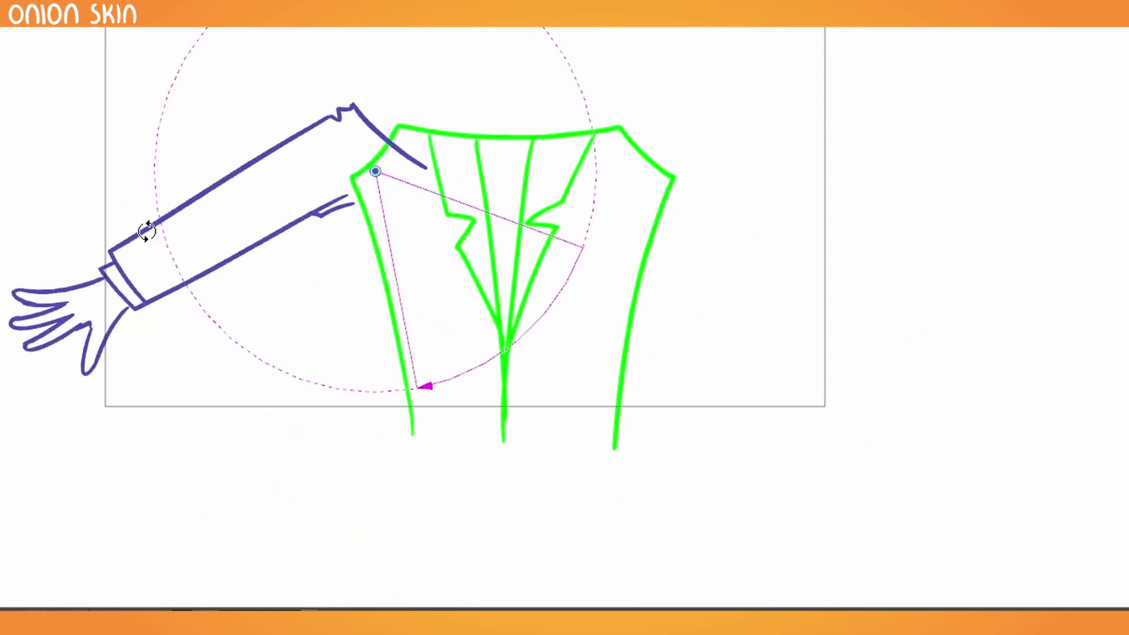
key(ctrl+z)
key(period)
key(period)
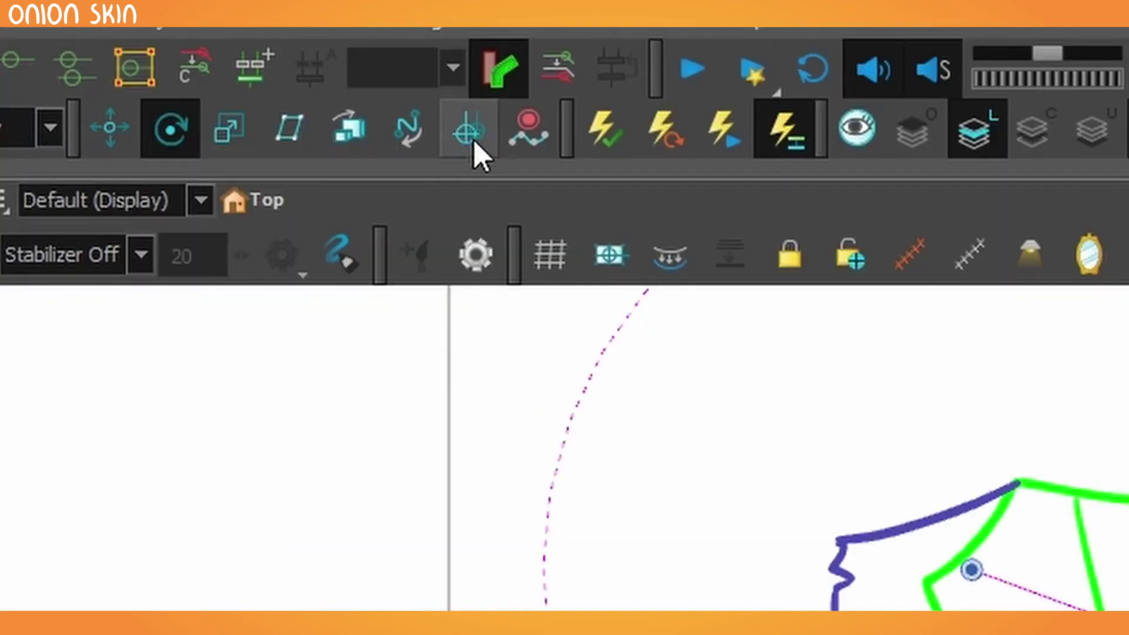
- Use Reposition Drawing to place the arm's peg on the shoulder joint on frames 1 to 3, and shift frame 3's rotation pivot there
click(473, 139)
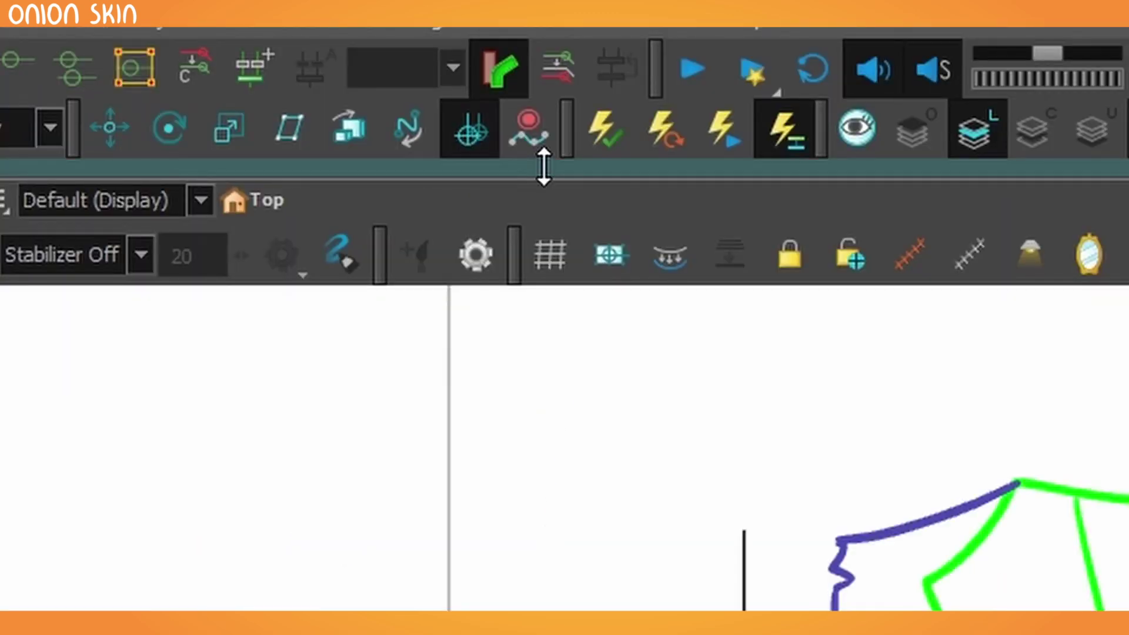
drag(189, 431, 369, 227)
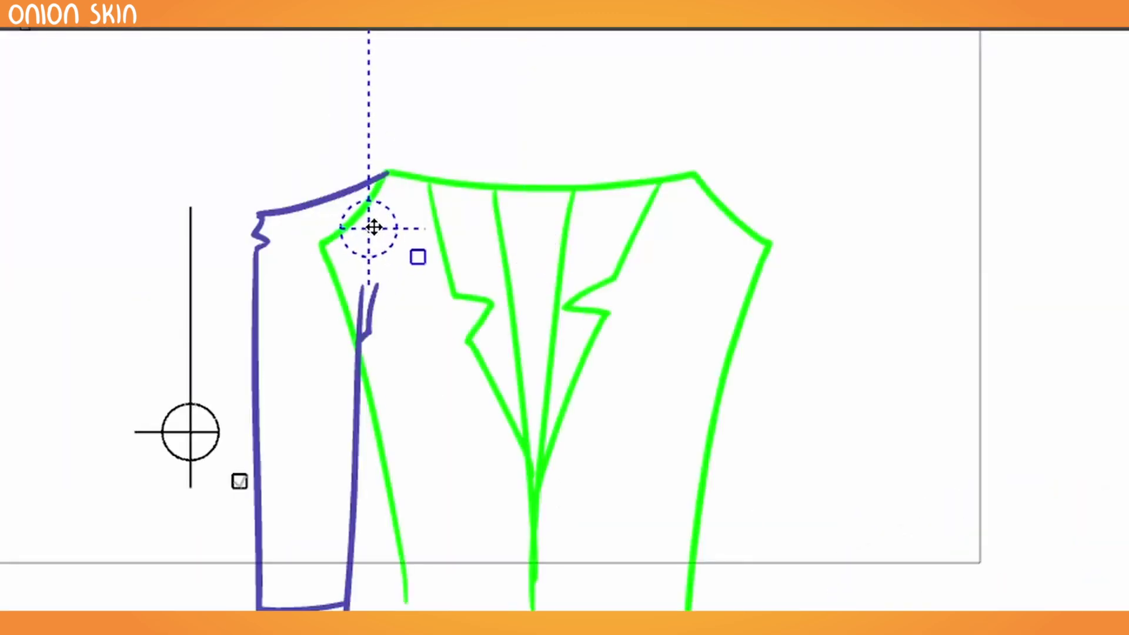
key(g)
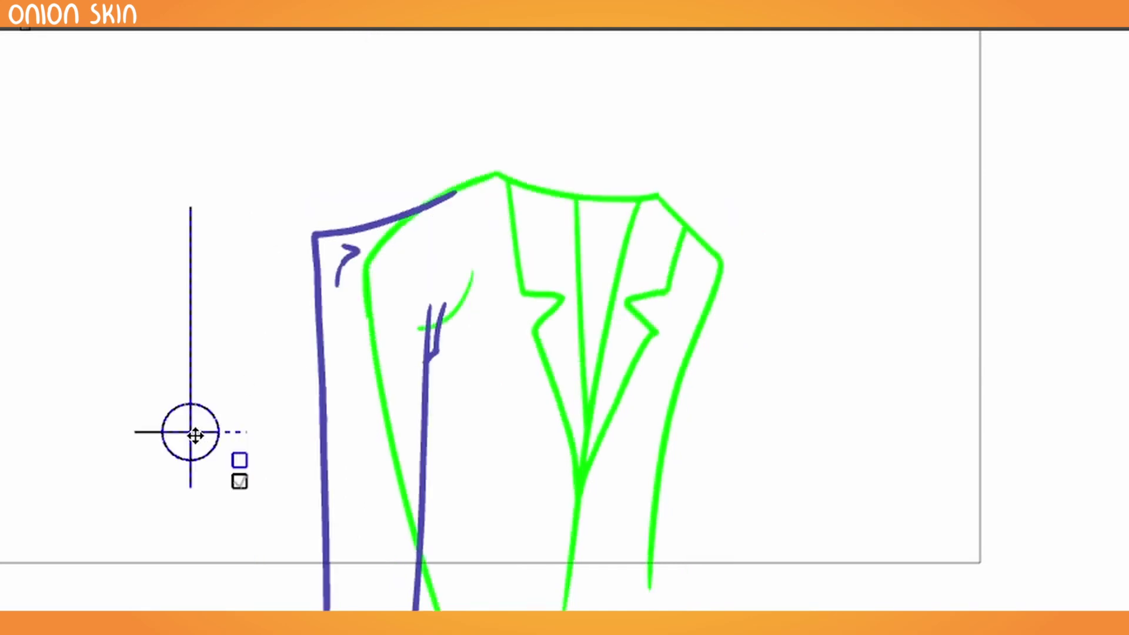
drag(195, 435, 431, 256)
click(489, 272)
click(481, 284)
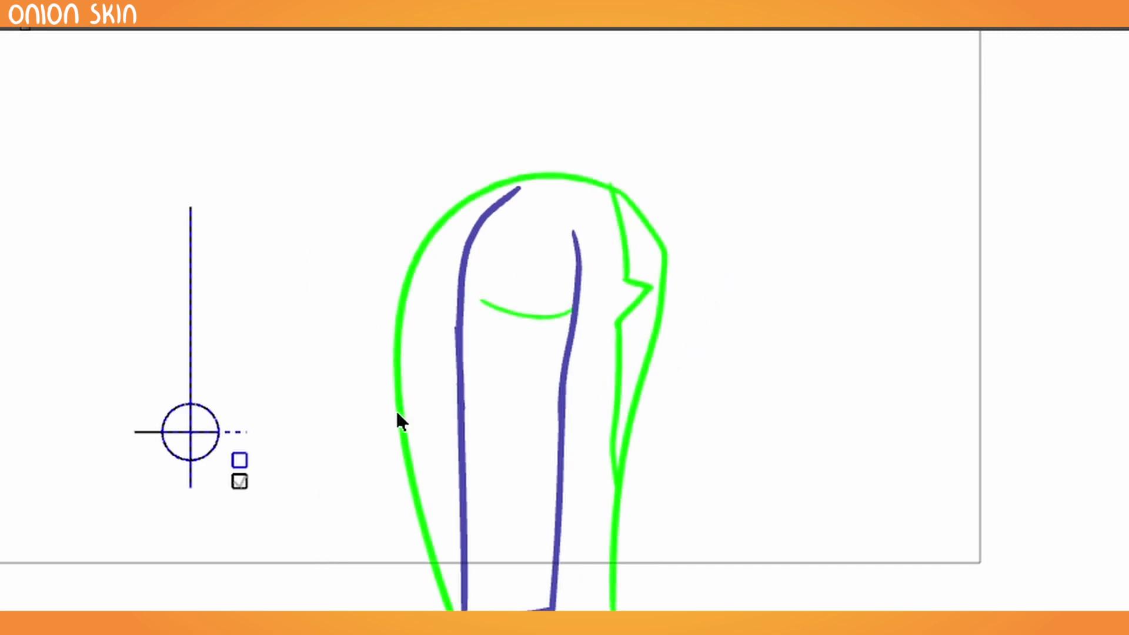
drag(194, 433, 557, 257)
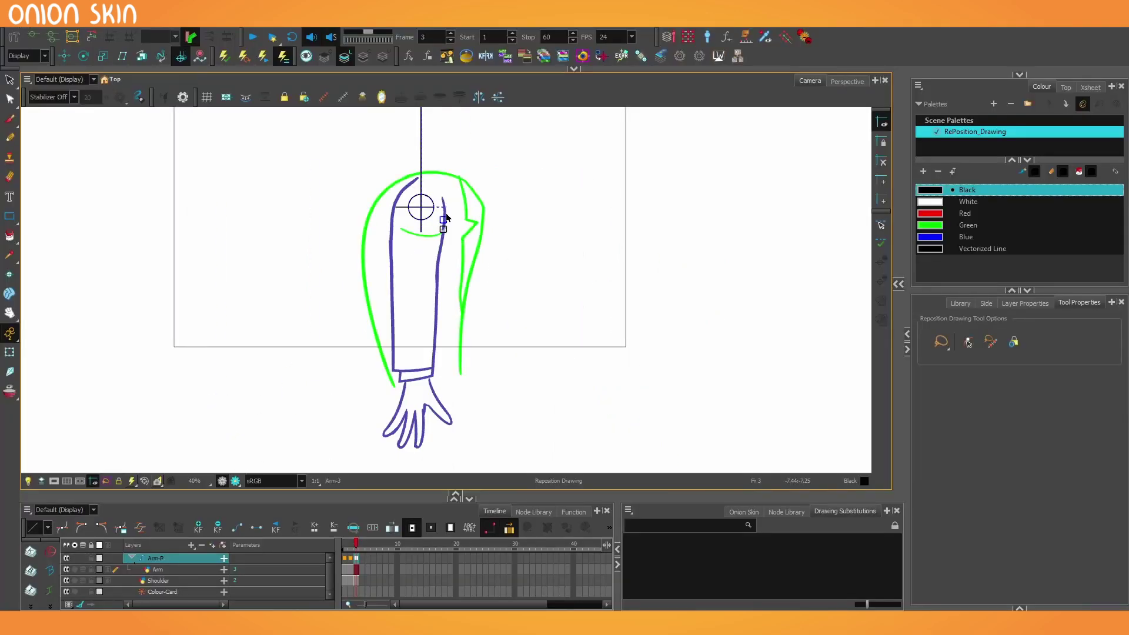
click(85, 54)
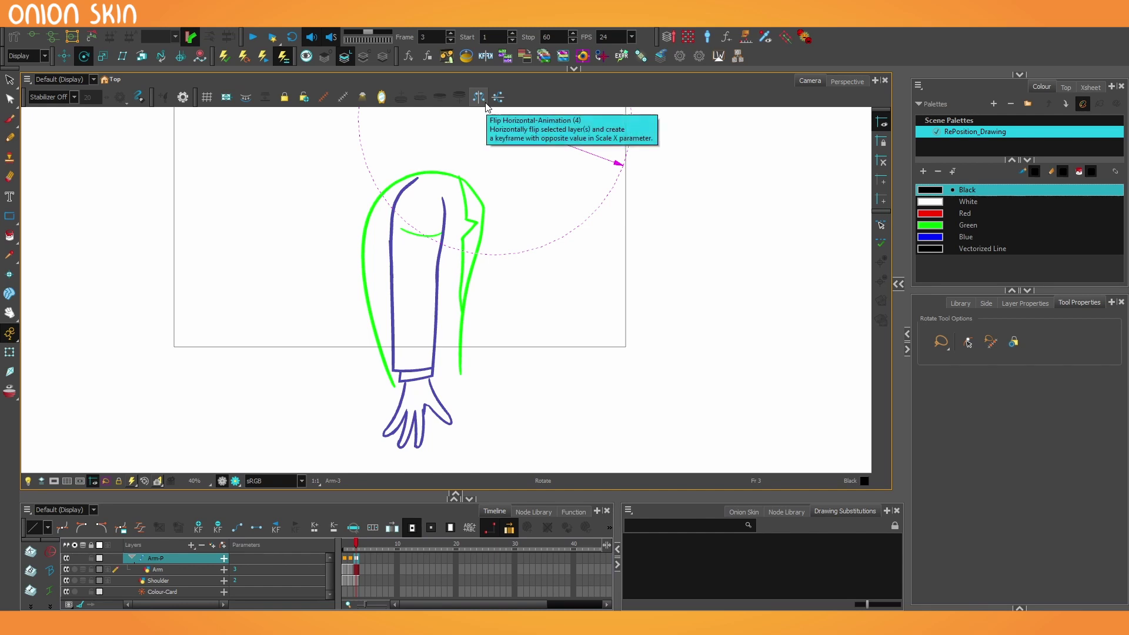
drag(493, 118, 416, 216)
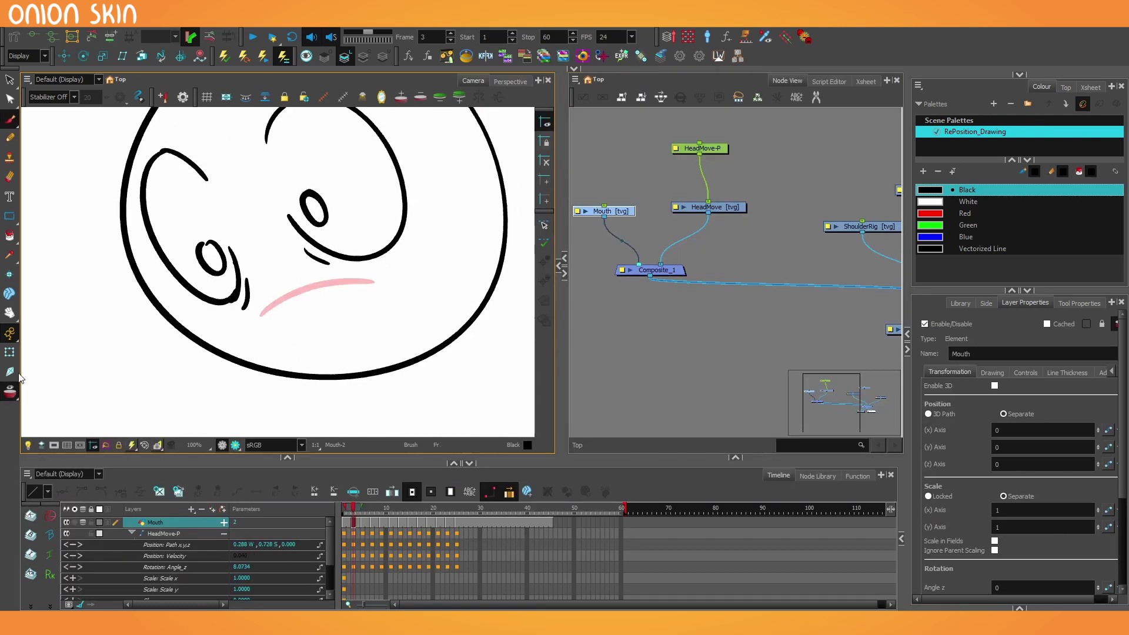
- Brush in the Mouth layer's drawings in black from frame 3 to frame 11, following the head's position and tilt
key(ctrl+z)
mouse_move(279, 381)
mouse_down()
mouse_move(336, 319)
mouse_move(253, 365)
mouse_up()
key(g)
key(g)
drag(166, 268, 134, 275)
key(period)
key(period)
key(period)
key(period)
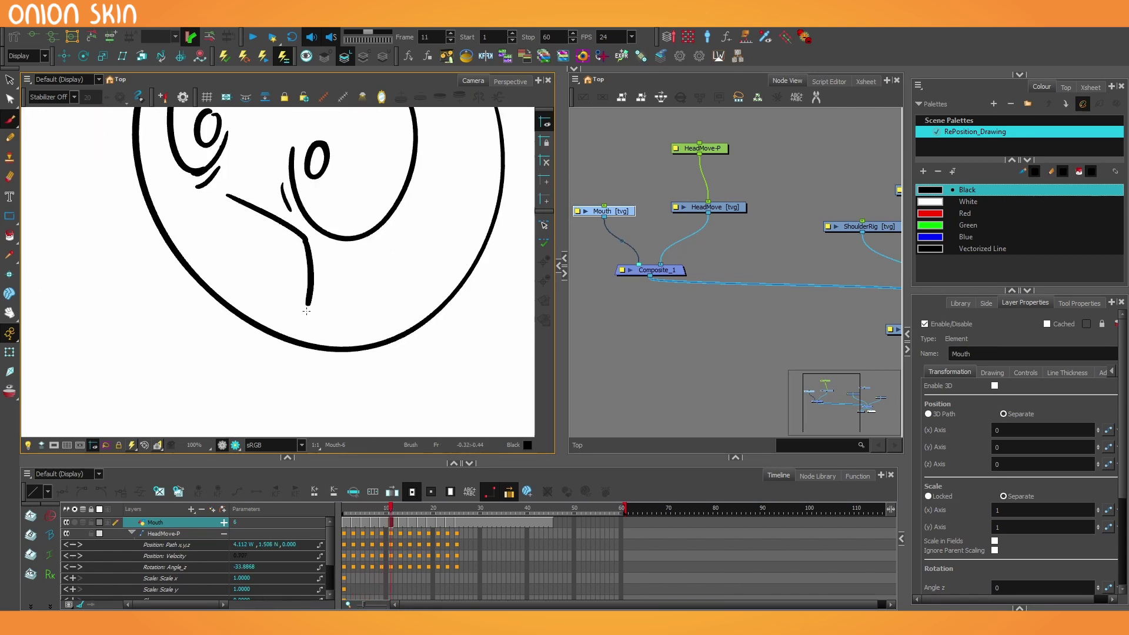
mouse_move(252, 188)
mouse_down()
mouse_move(240, 238)
mouse_move(355, 259)
mouse_move(362, 280)
mouse_move(235, 246)
mouse_up()
- Draw a slanted open mouth with teeth on the Mouth layer at frame 13
key(comma)
key(1)
key(period)
key(period)
key(period)
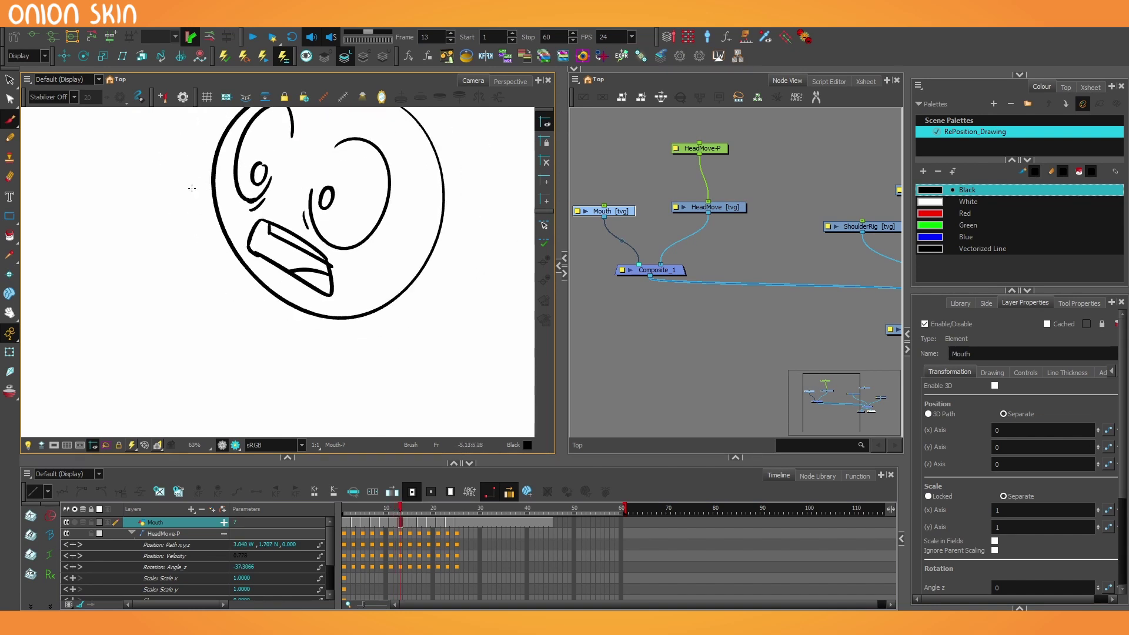
mouse_move(368, 293)
mouse_down()
mouse_move(274, 209)
mouse_move(362, 265)
mouse_up()
- Draw narrow, tilted mouth shapes on the Mouth layer at frames 17 and 19 to match the head
key(comma)
key(comma)
key(period)
key(period)
key(period)
key(period)
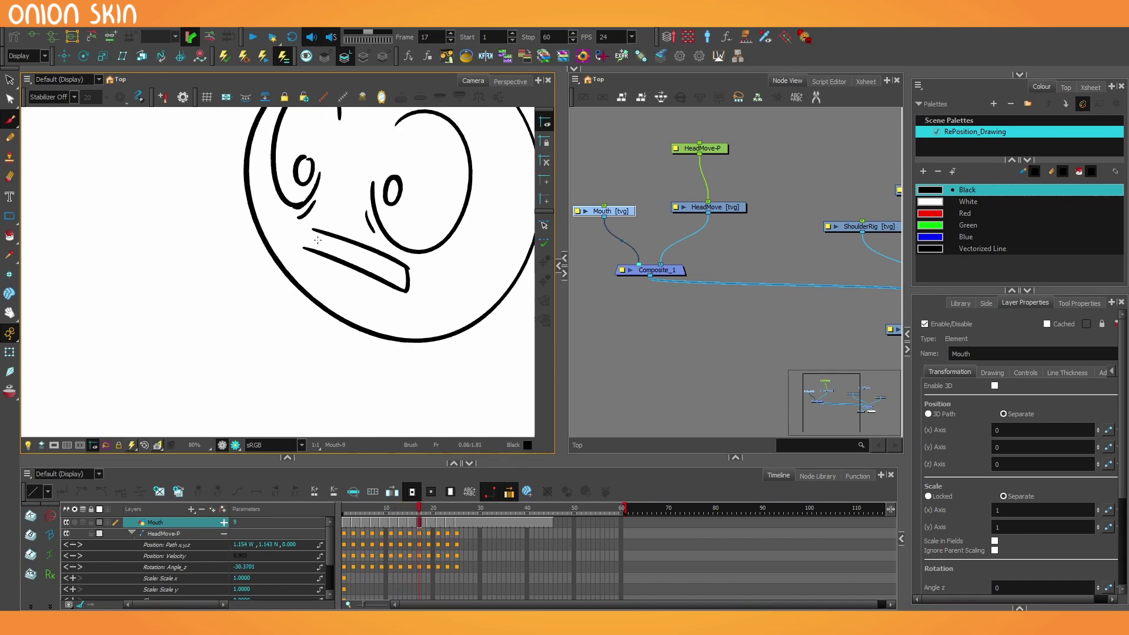
key(period)
key(period)
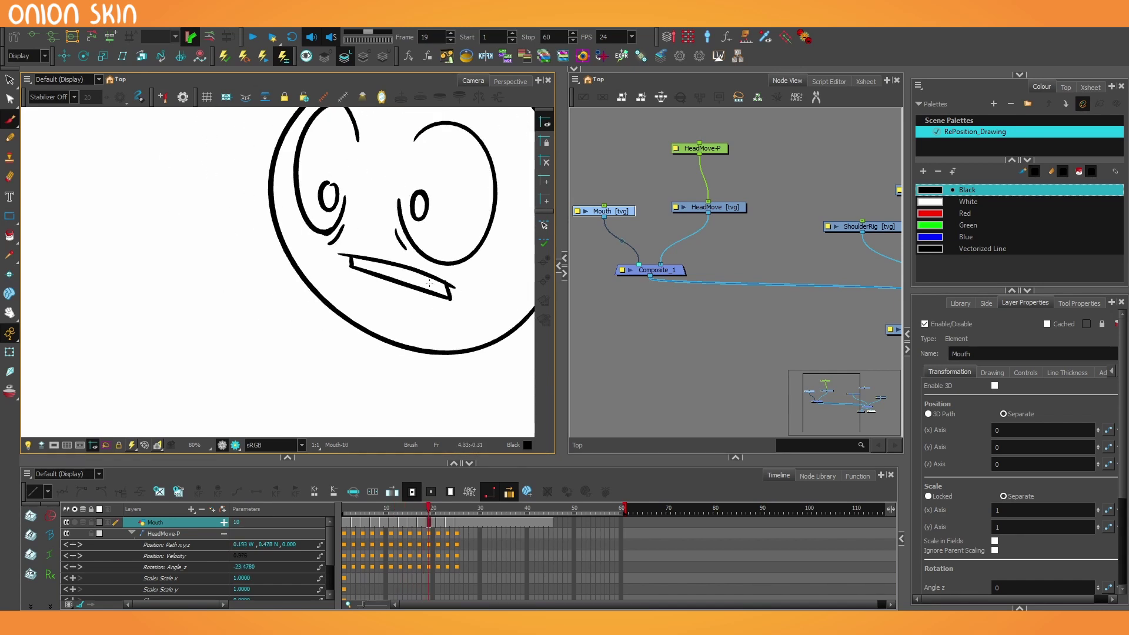
- Flip back and forth through the Mouth layer's drawings to check them against the head's movement
key(period)
key(period)
key(period)
key(period)
key(period)
key(period)
key(comma)
key(comma)
key(comma)
key(comma)
key(comma)
key(comma)
key(comma)
key(1)
key(1)
key(space)
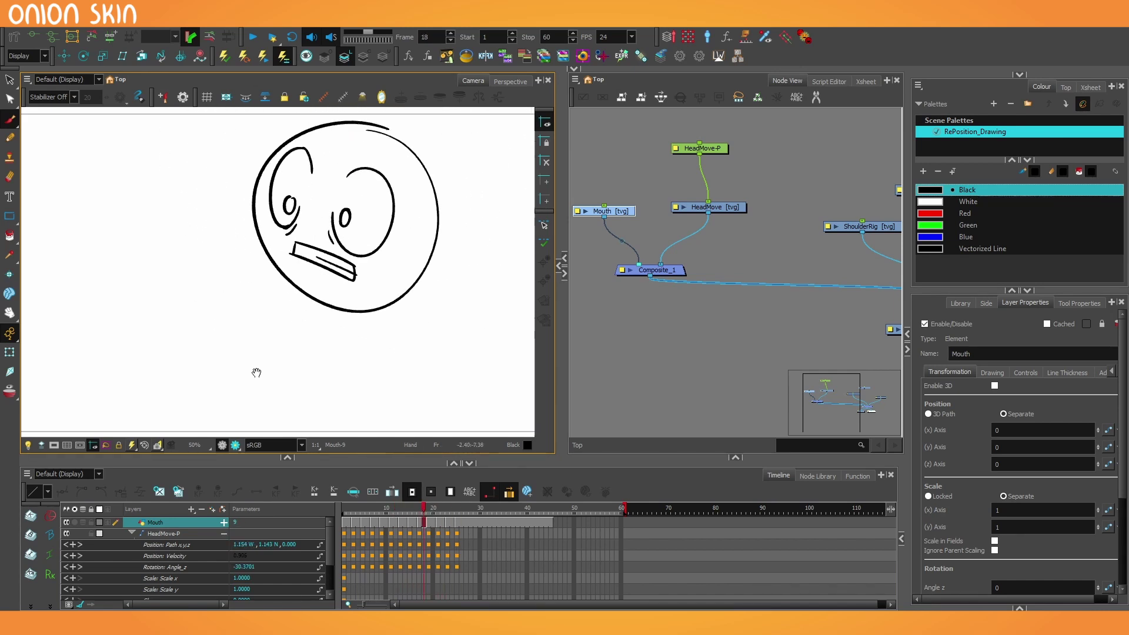
- Play back the head animation to review the drawn mouths
key(2)
drag(562, 379, 978, 396)
key(1)
key(shift+Return)
key(shift+Return)
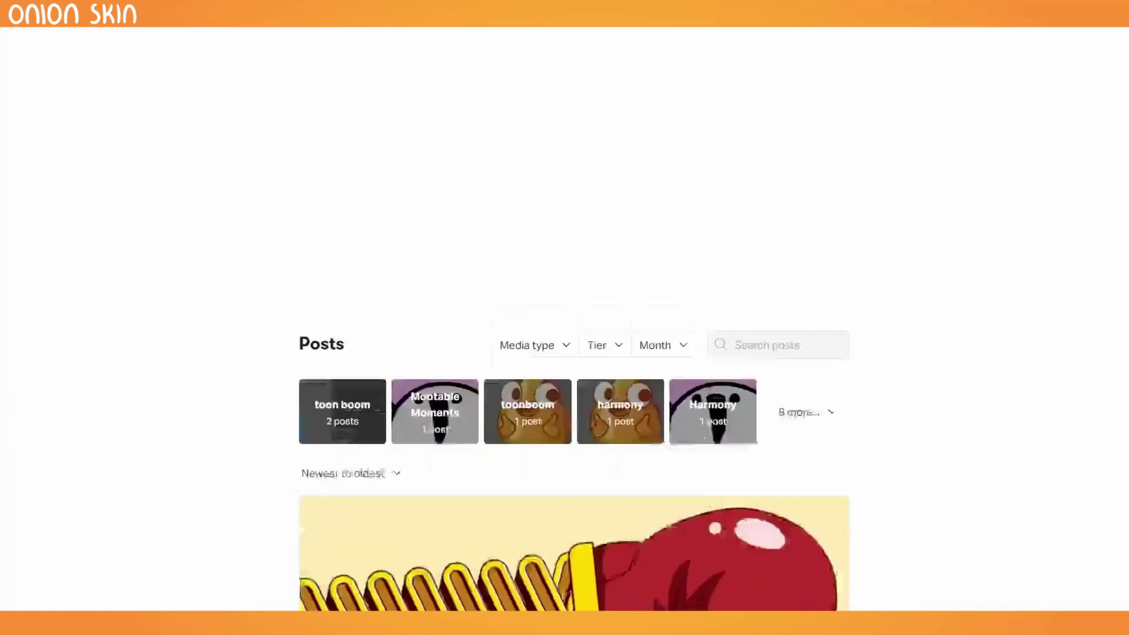
- Switch to the Patreon page and browse its posts of working files down to the Deformers Explained introduction set
scroll(574, 329, down, 5)
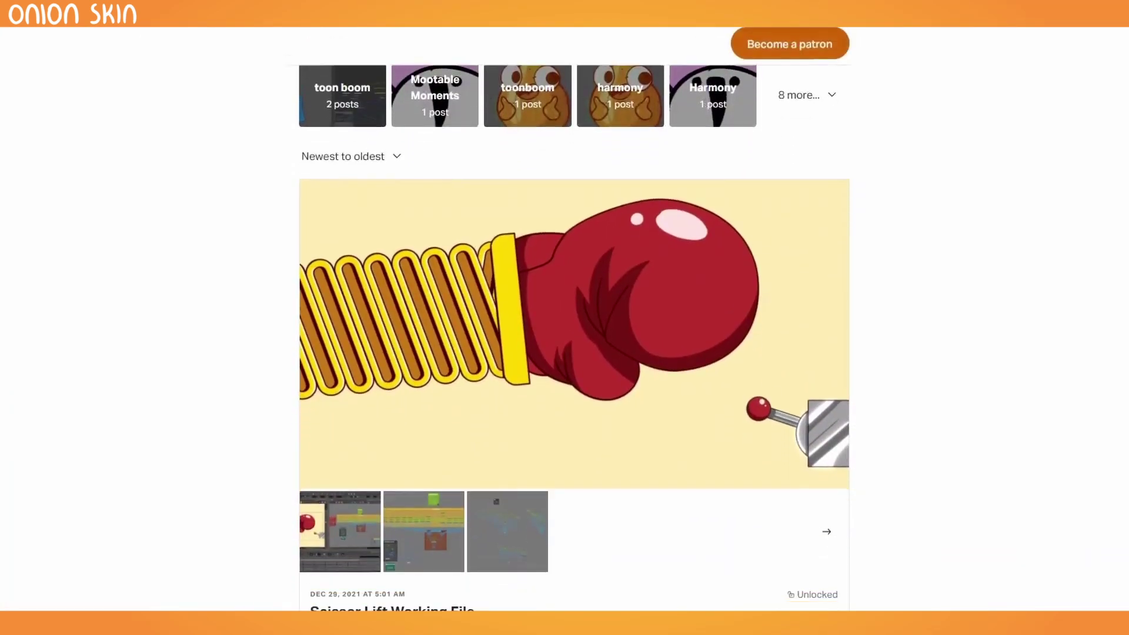
scroll(574, 330, down, 15)
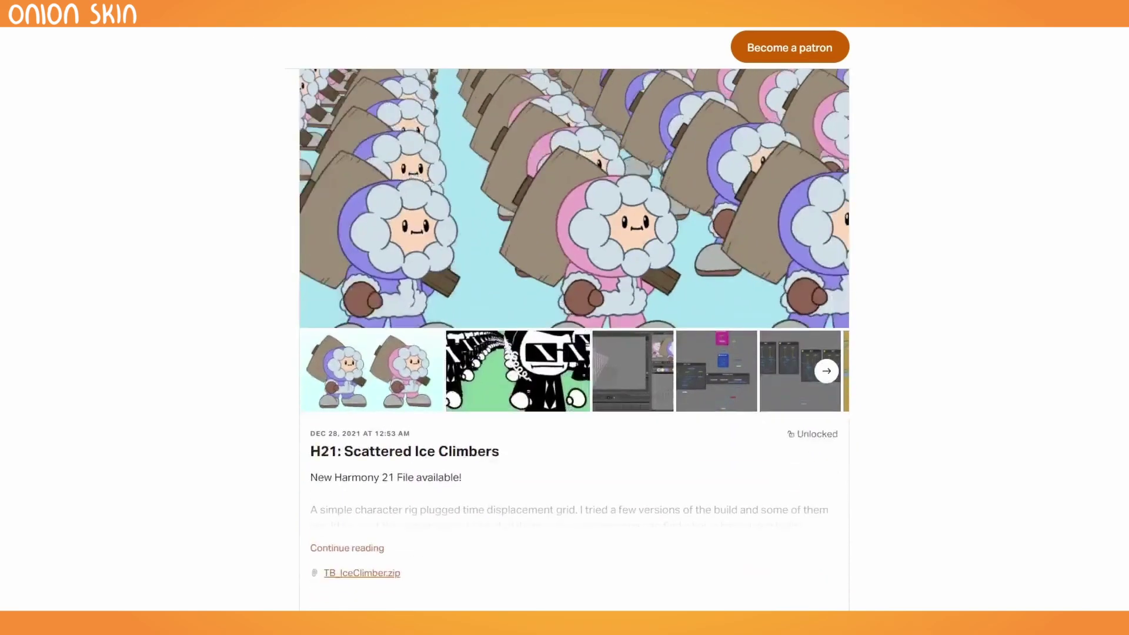
scroll(574, 330, down, 15)
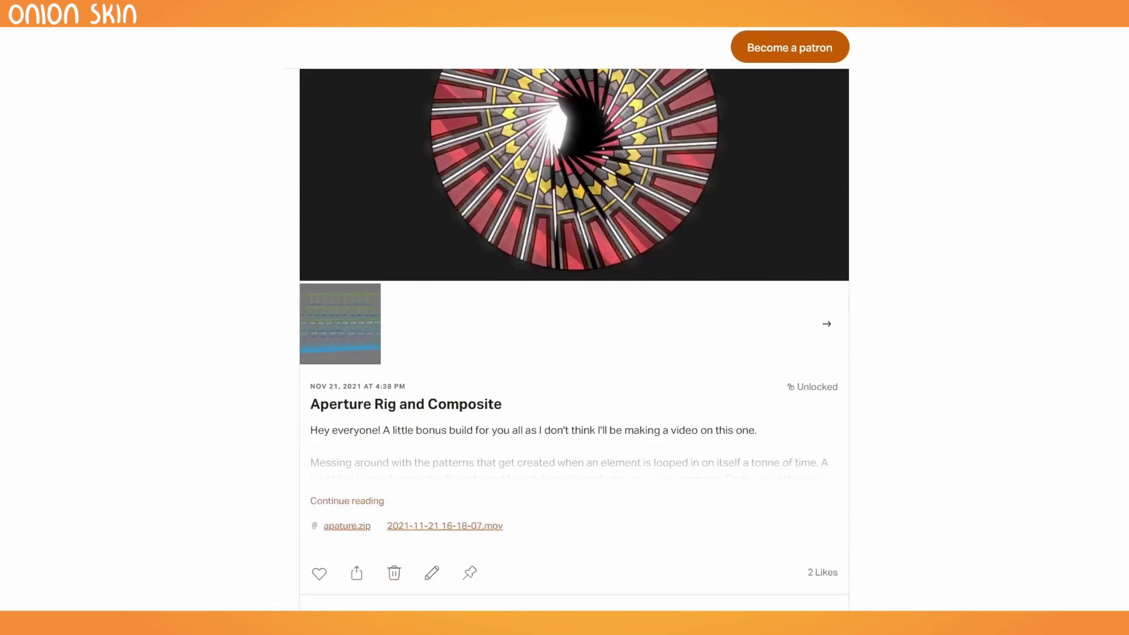
scroll(574, 329, down, 15)
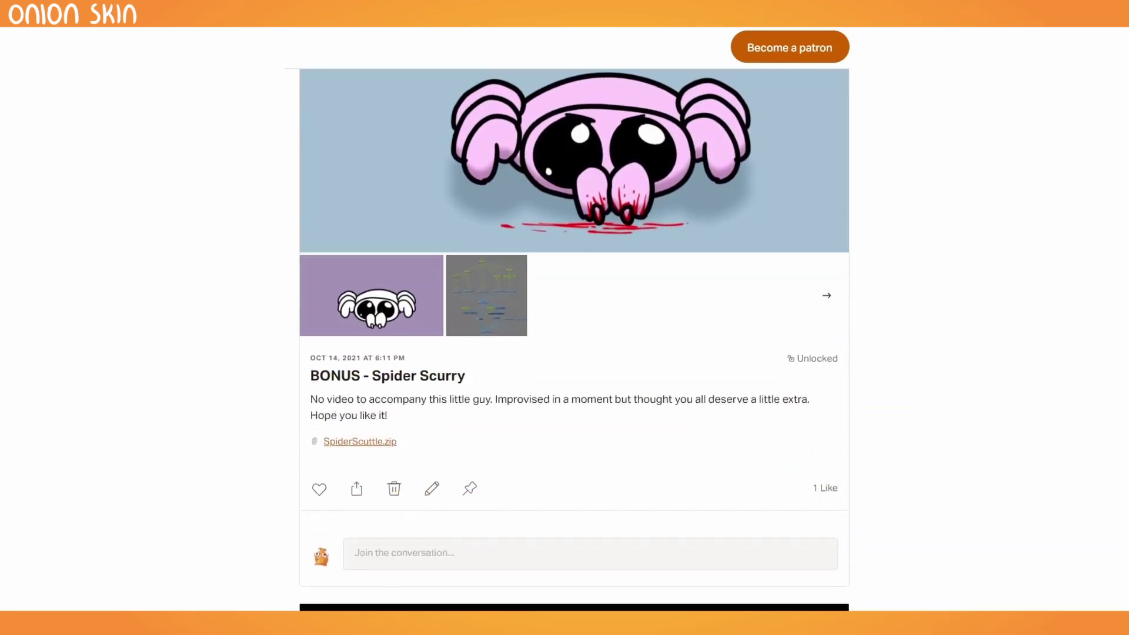
scroll(574, 329, down, 15)
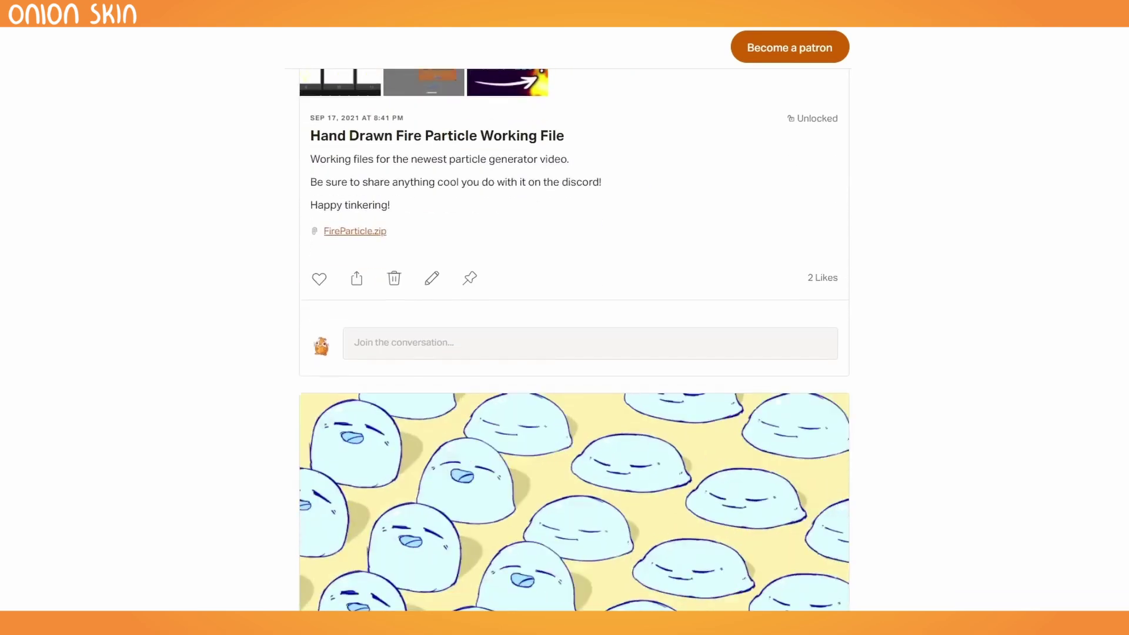
scroll(574, 329, down, 4)
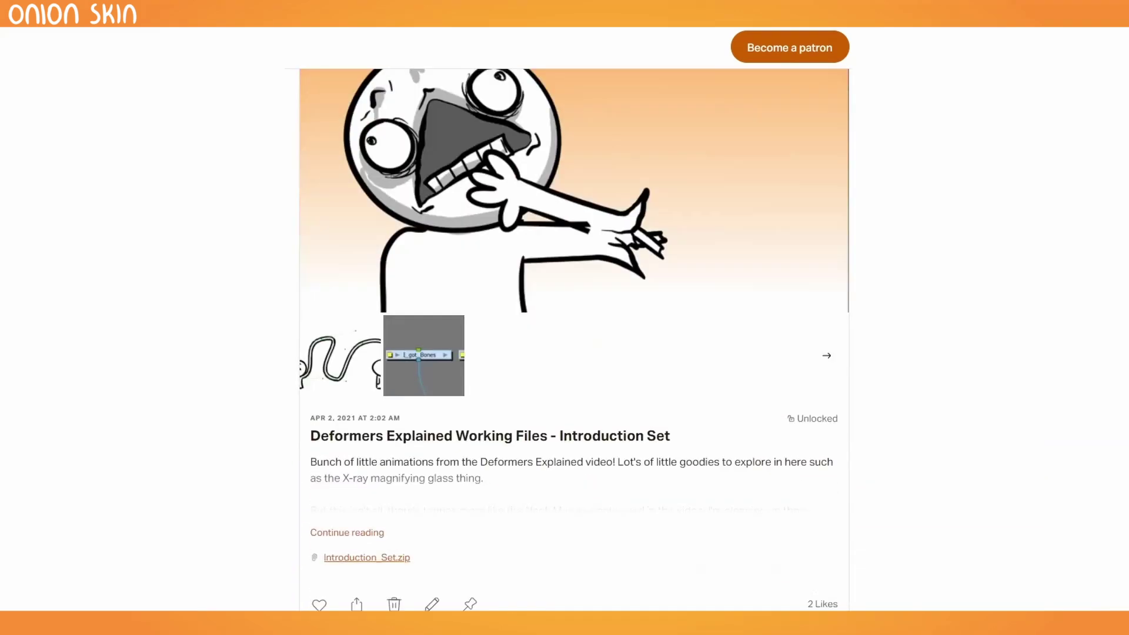